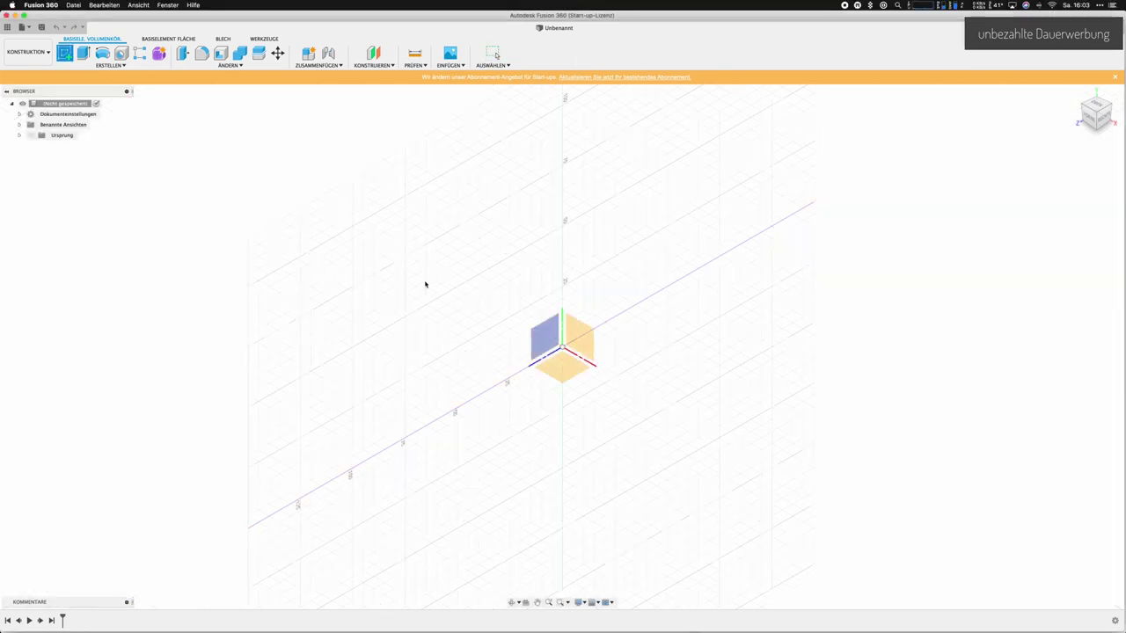
Sketch a 15 mm circumscribed hexagon centred at the origin on the XY plane and finish it
{"action": "left_click", "coordinate": [553, 364]}
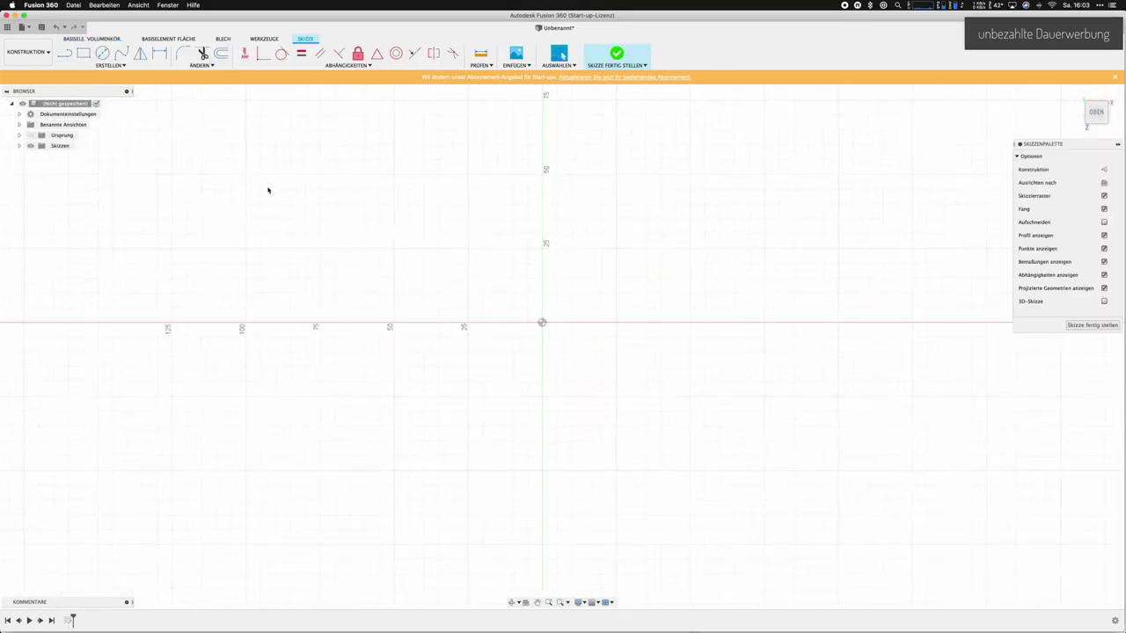
{"action": "left_click", "coordinate": [115, 67]}
{"action": "mouse_move", "coordinate": [75, 113]}
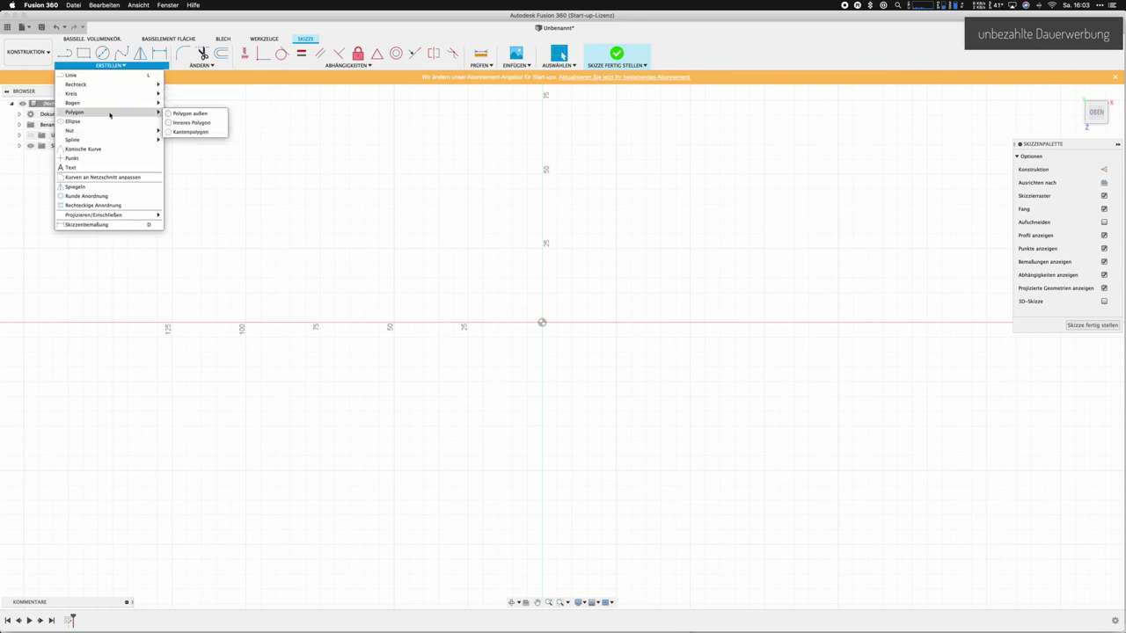
{"action": "left_click", "coordinate": [189, 114]}
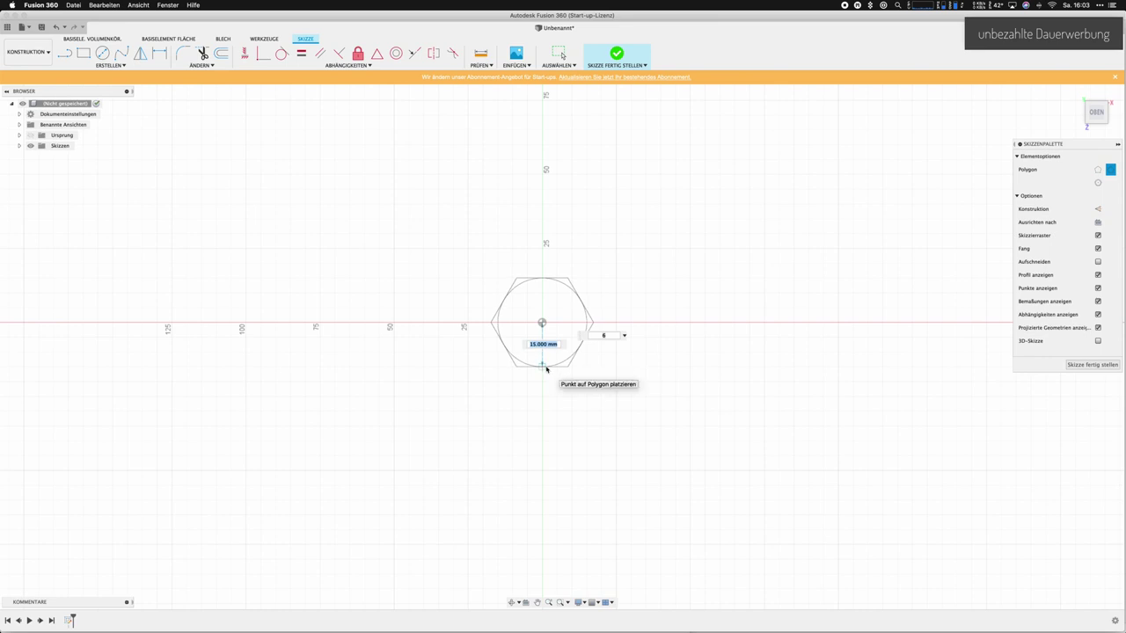
{"action": "left_click", "coordinate": [545, 369]}
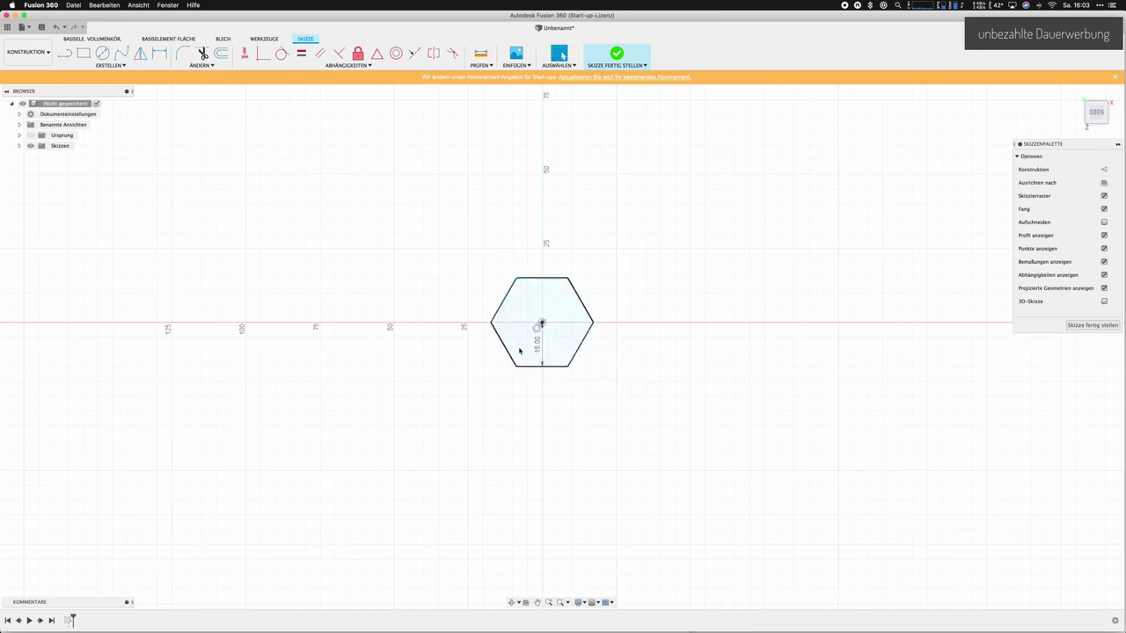
{"action": "left_click", "coordinate": [519, 351]}
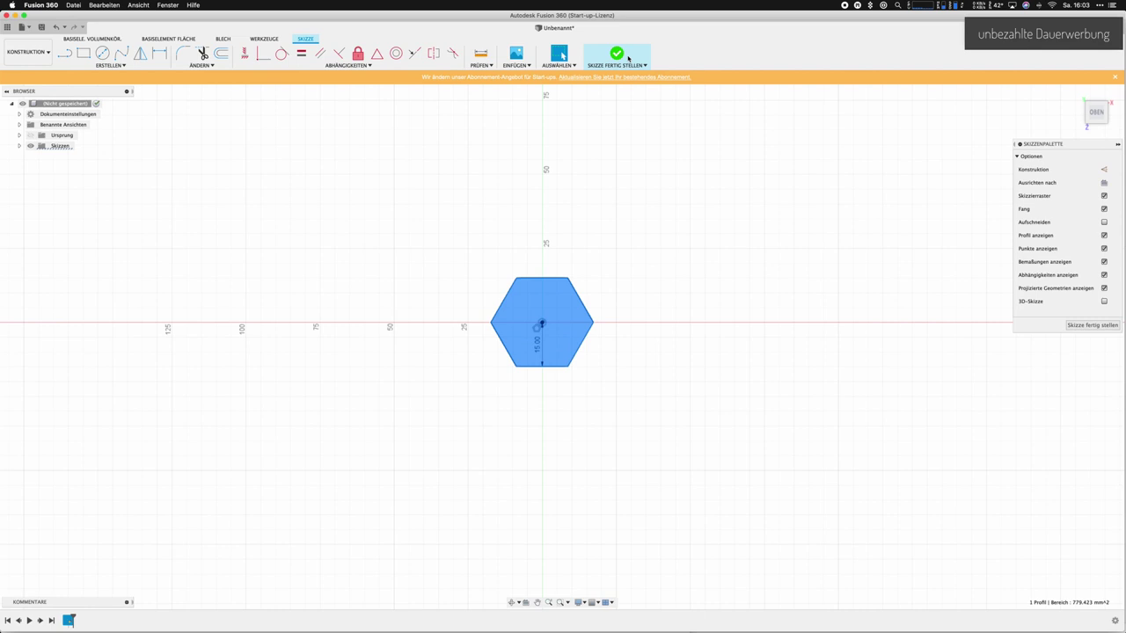
{"action": "left_click", "coordinate": [618, 57]}
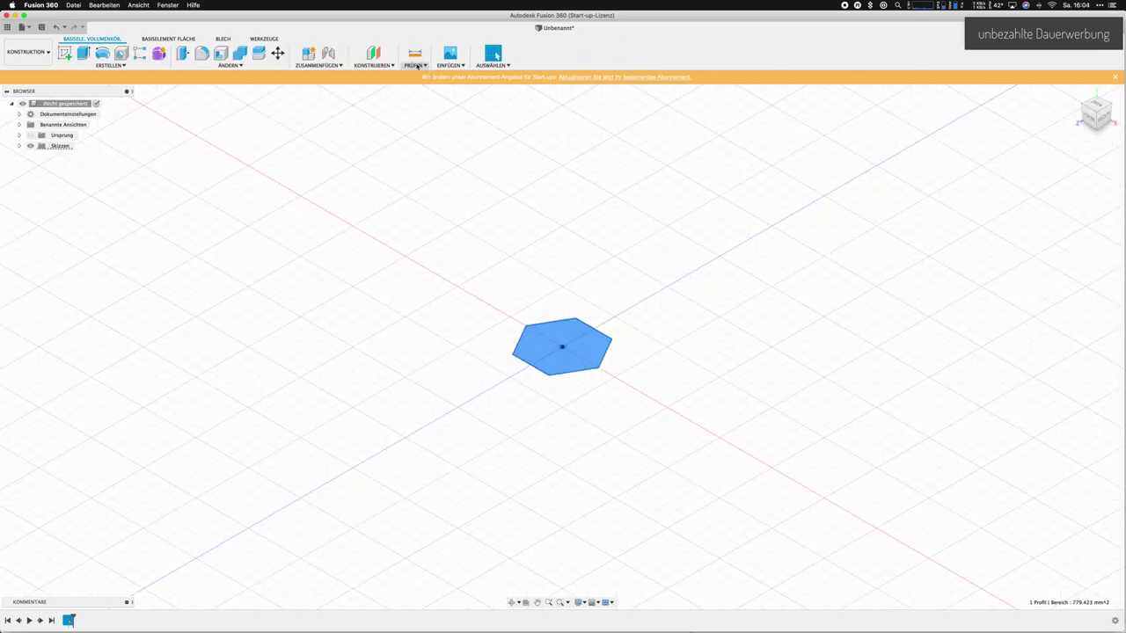
Create an offset plane 100 mm above the hexagon profile and dismiss the subscription banner
{"action": "left_click", "coordinate": [384, 66]}
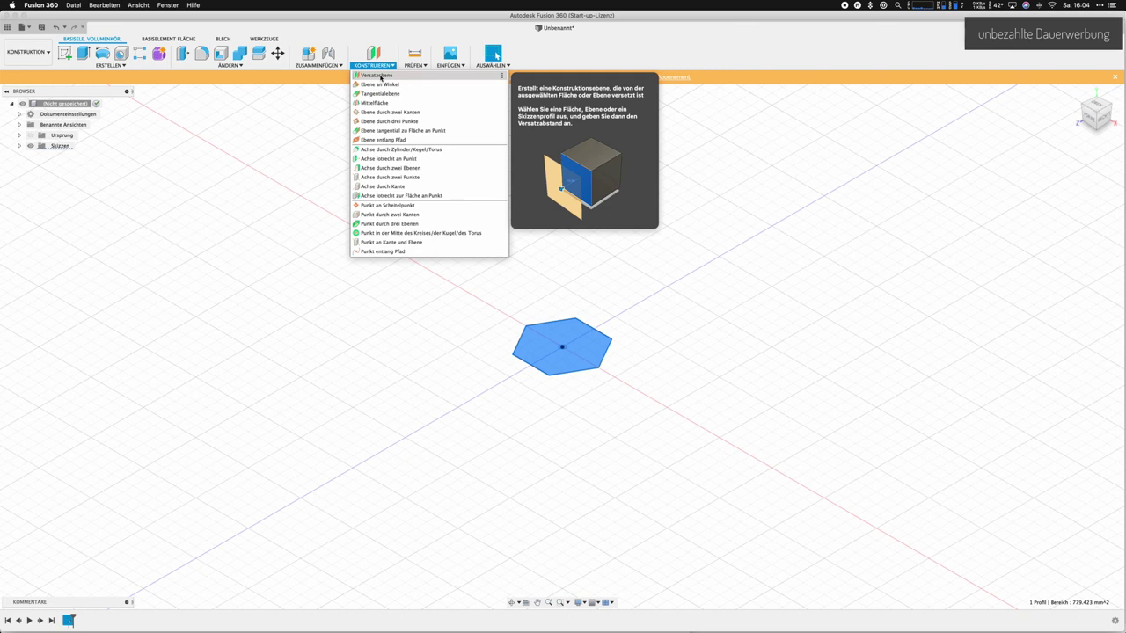
{"action": "left_click", "coordinate": [378, 75]}
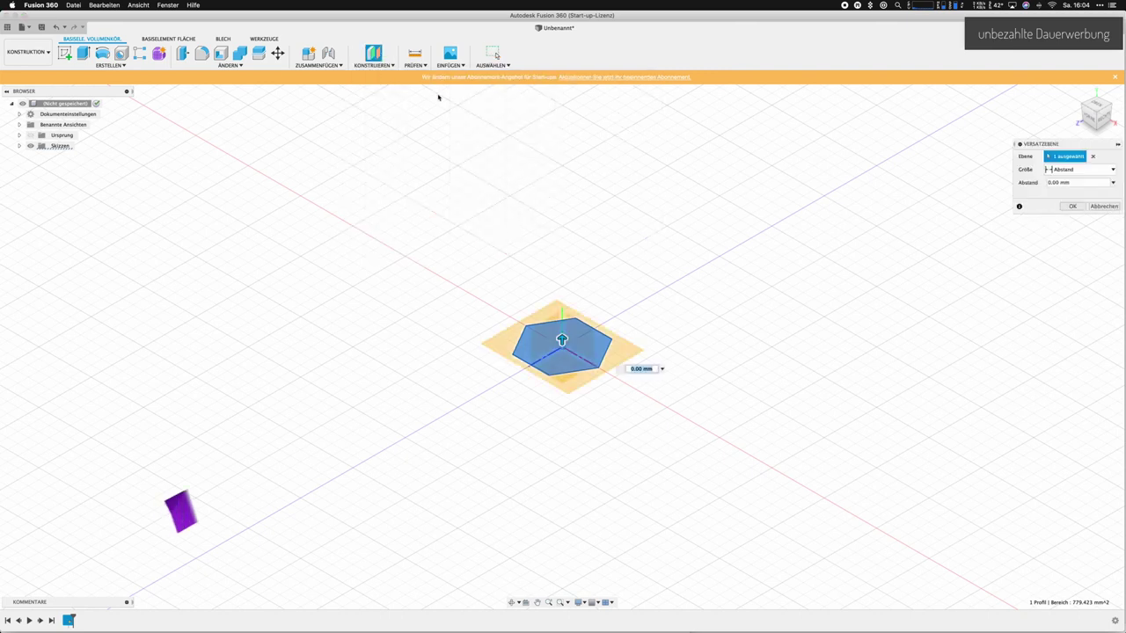
{"action": "type", "text": "100"}
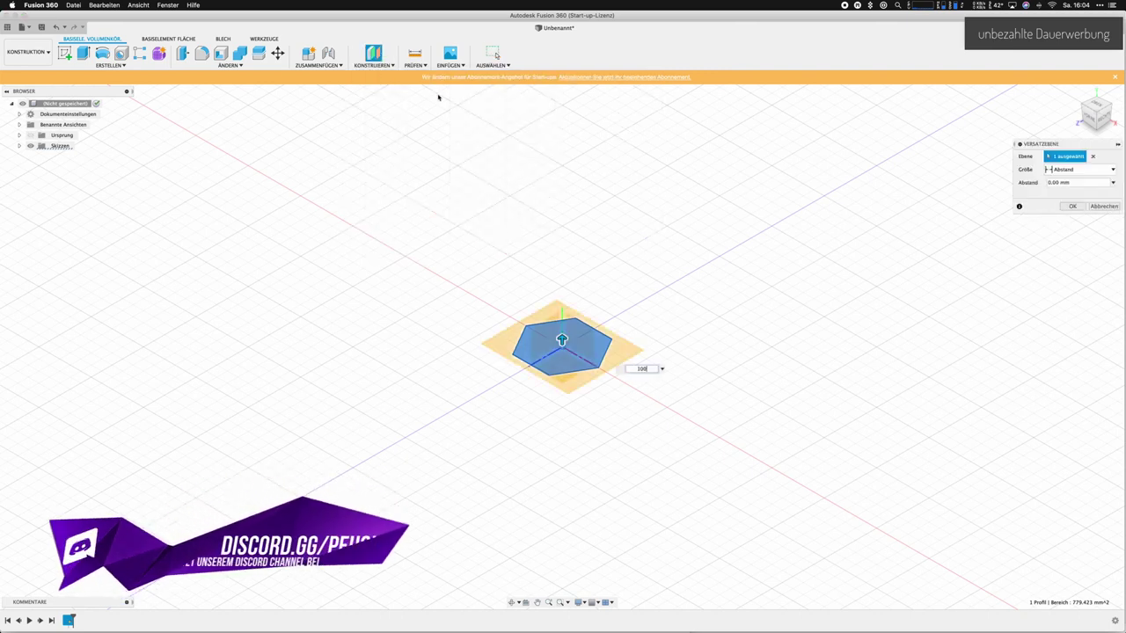
{"action": "key", "text": "Return"}
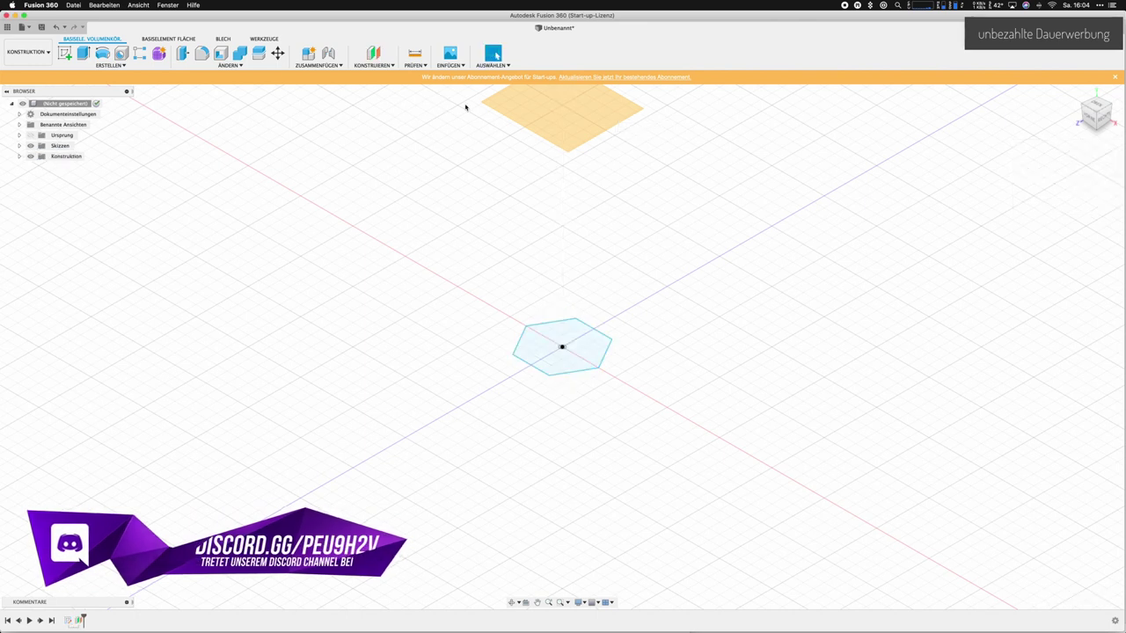
{"action": "left_click", "coordinate": [603, 108]}
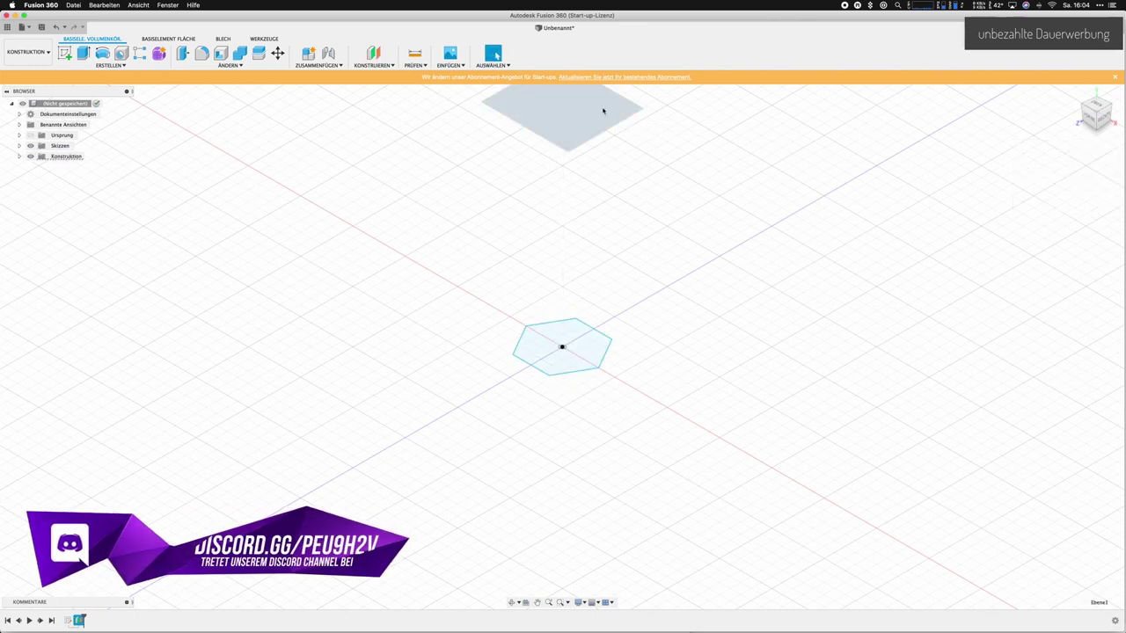
{"action": "left_click", "coordinate": [1115, 78]}
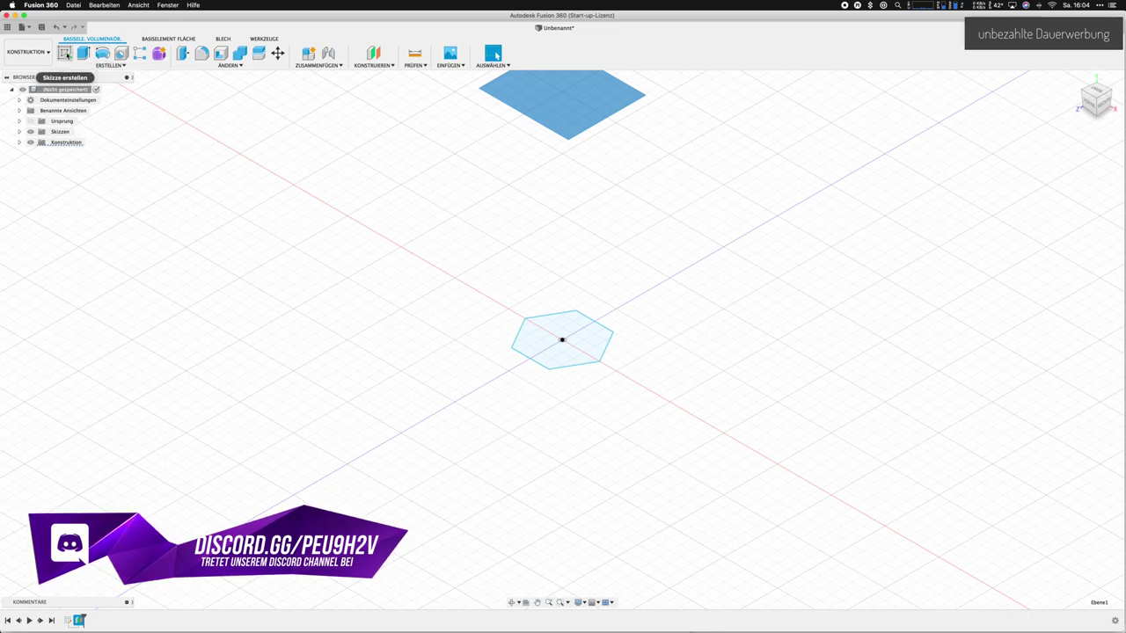
Draw a second 15 mm circumscribed hexagon at the origin on the 100 mm offset plane
{"action": "left_click", "coordinate": [66, 54]}
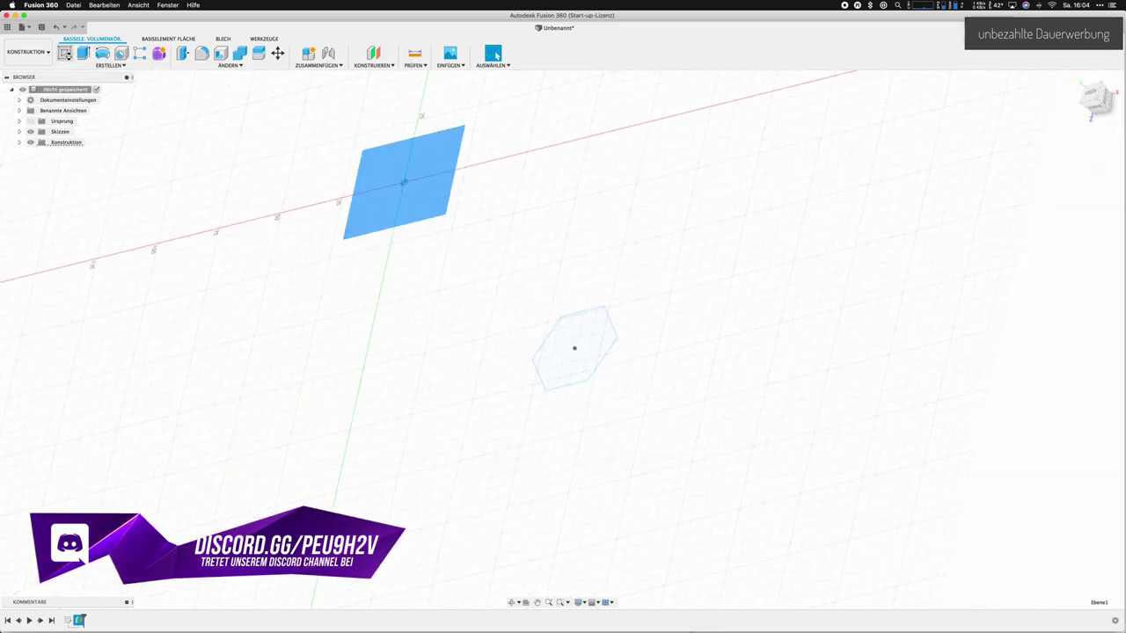
{"action": "left_click", "coordinate": [113, 66]}
{"action": "mouse_move", "coordinate": [74, 112]}
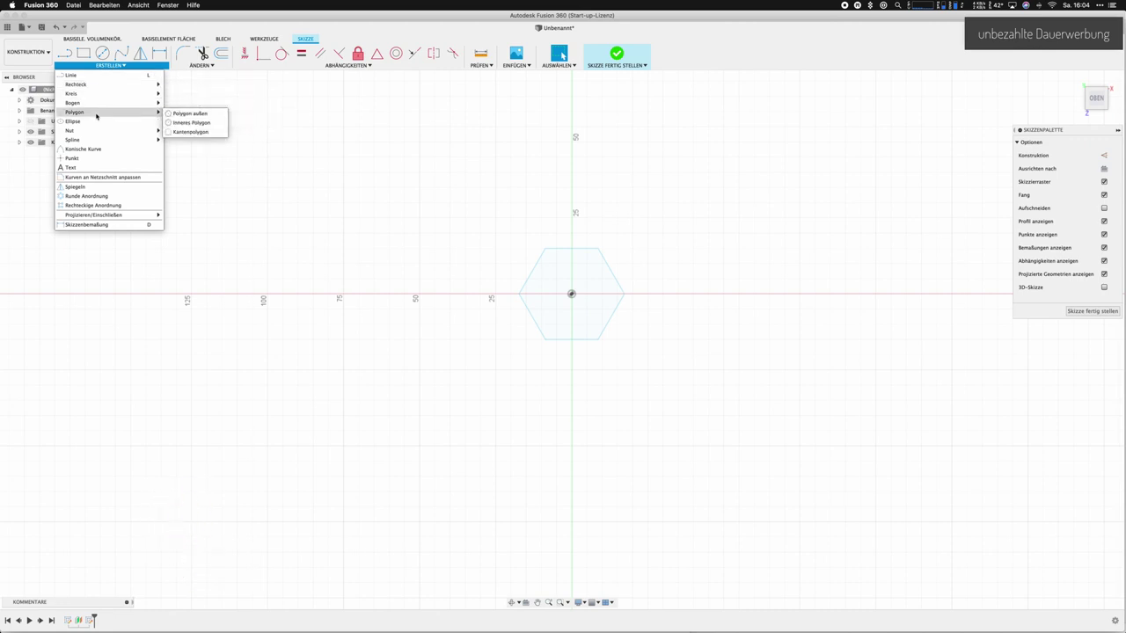
{"action": "left_click", "coordinate": [176, 113]}
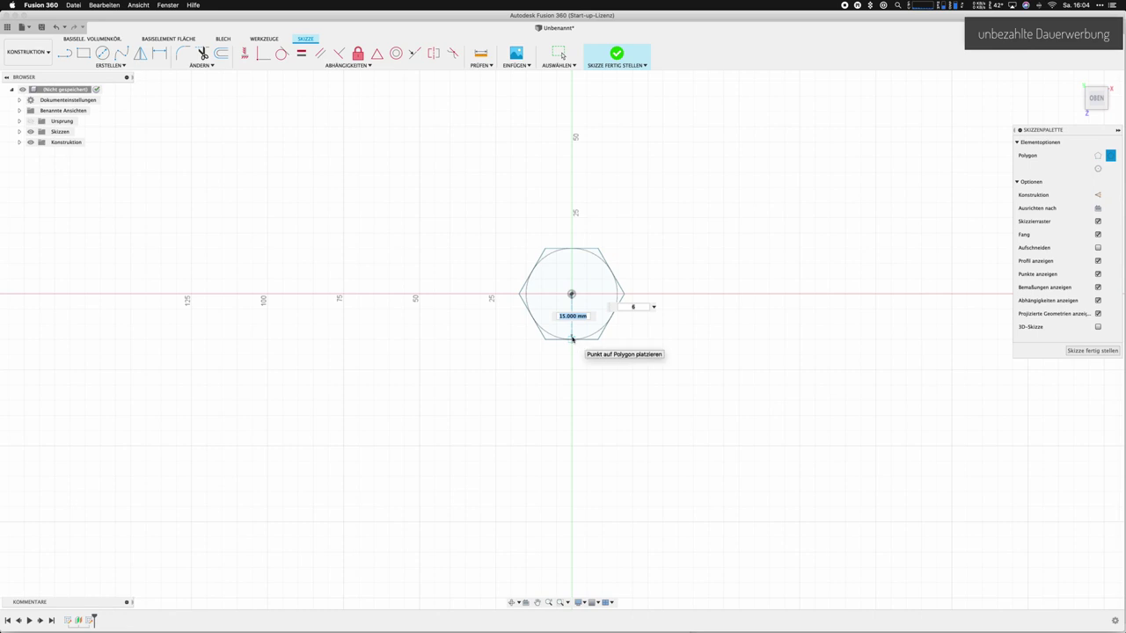
{"action": "left_click", "coordinate": [571, 339]}
{"action": "mouse_move", "coordinate": [1095, 97]}
{"action": "left_mouse_down"}
{"action": "mouse_move", "coordinate": [1073, 57]}
{"action": "mouse_move", "coordinate": [1001, 52]}
{"action": "left_mouse_up"}
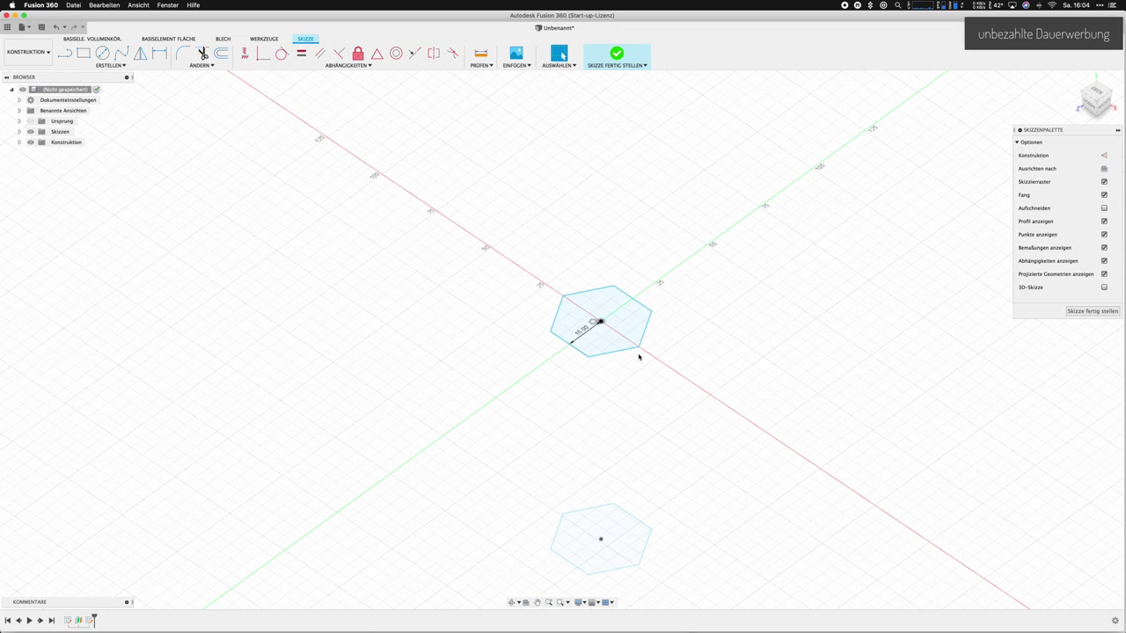
Select the upper and lower hexagon profiles and finish the second sketch
{"action": "left_click", "coordinate": [622, 345]}
{"action": "left_click", "coordinate": [589, 544]}
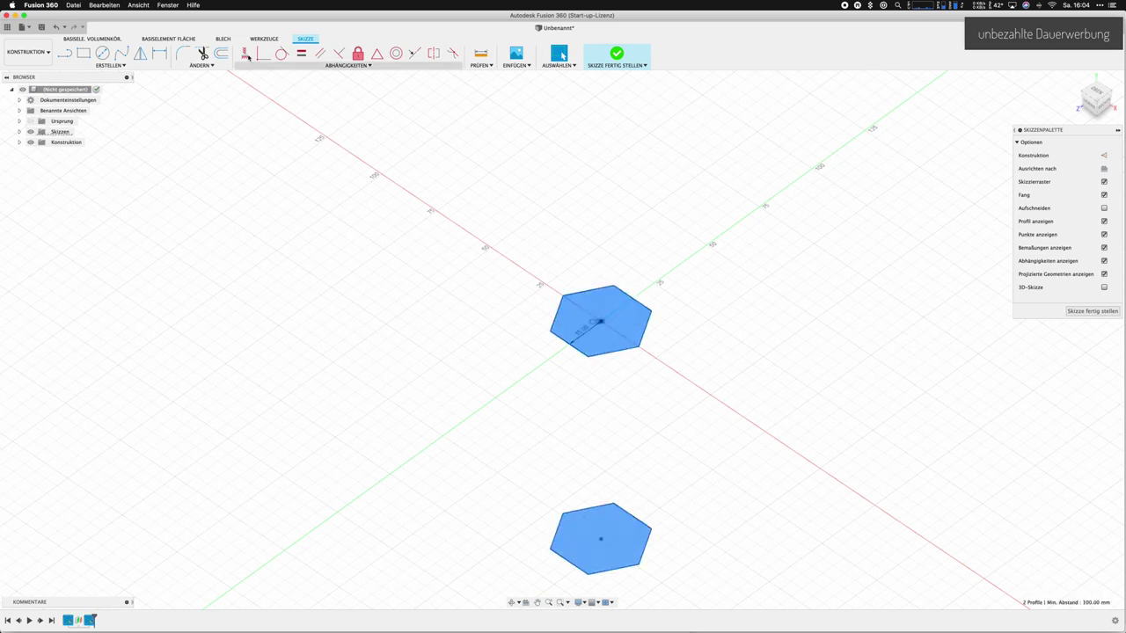
{"action": "left_click", "coordinate": [126, 67]}
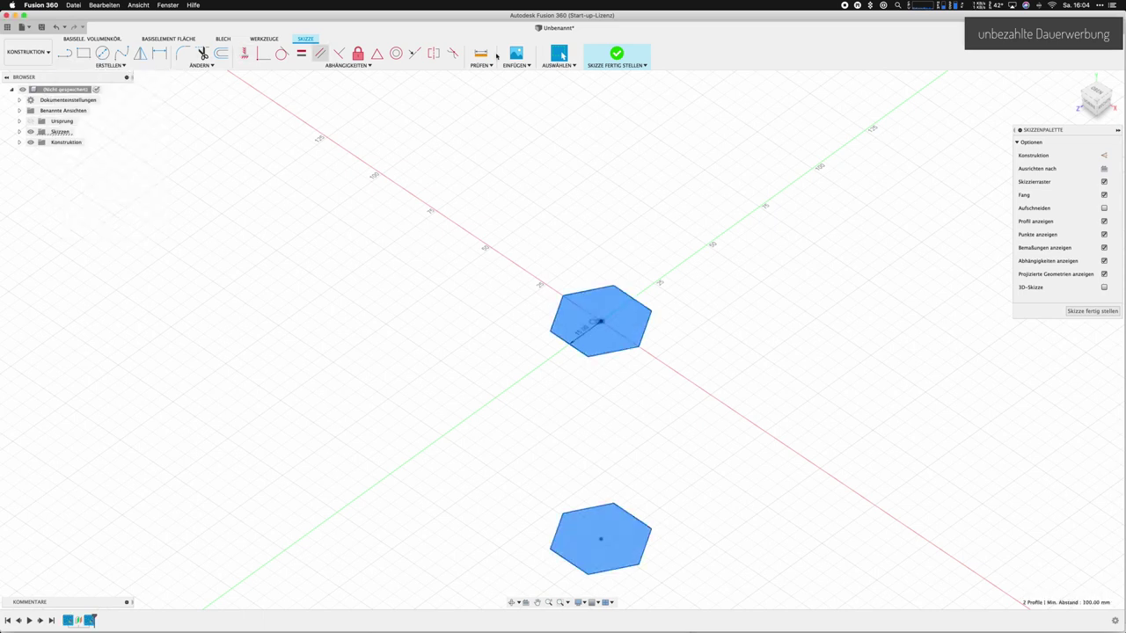
{"action": "left_click", "coordinate": [616, 54]}
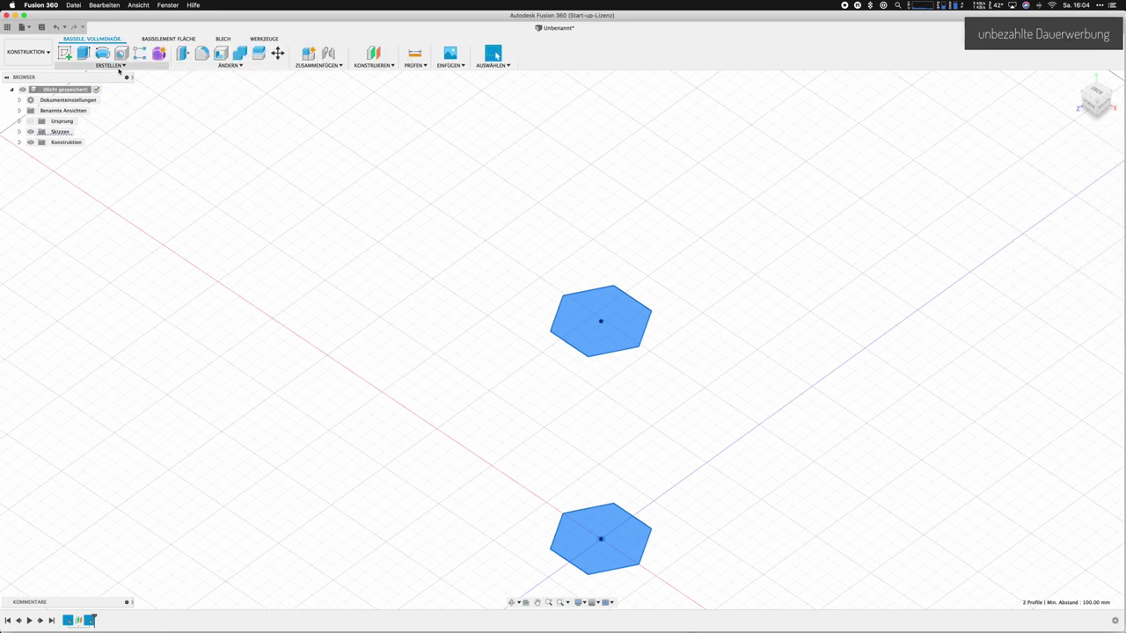
Loft between the two hexagon profiles to form a solid hexagonal prism
{"action": "left_click", "coordinate": [120, 69]}
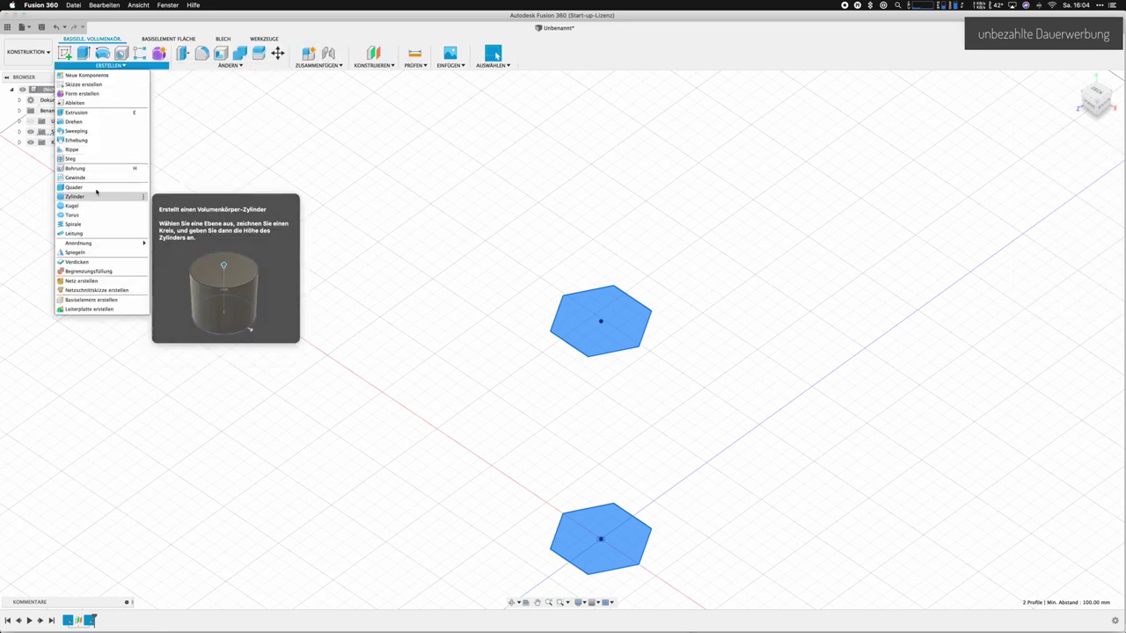
{"action": "left_click", "coordinate": [76, 140]}
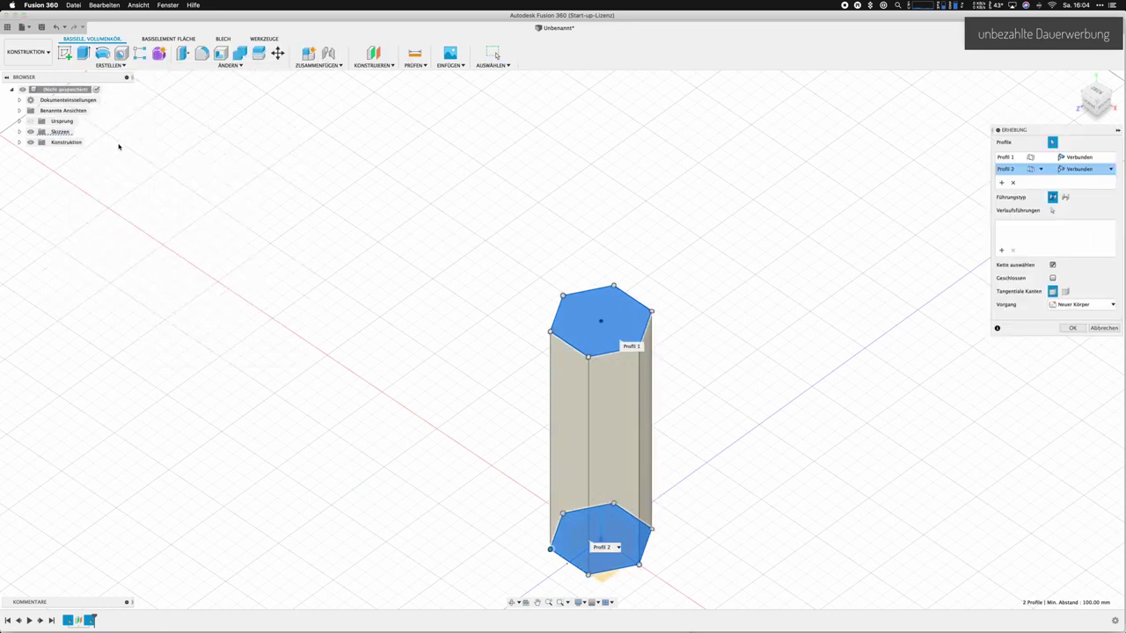
{"action": "left_click", "coordinate": [1073, 329]}
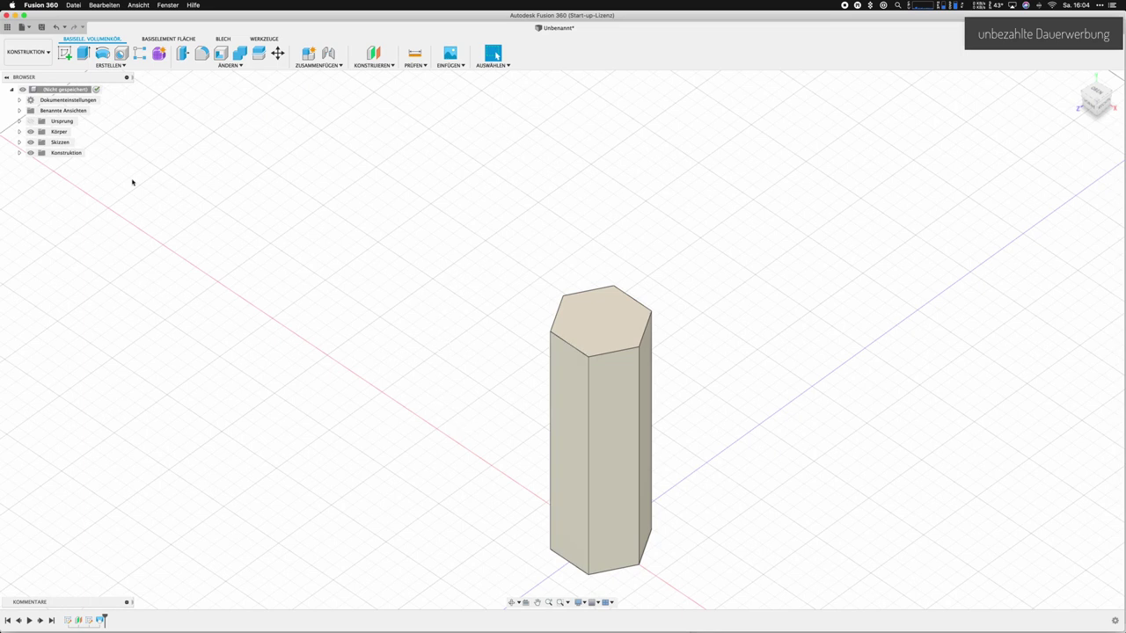
{"action": "left_click", "coordinate": [30, 120]}
Hide the origin and the prism body, and show both hexagon sketches
{"action": "left_click", "coordinate": [30, 121]}
{"action": "left_click", "coordinate": [30, 131]}
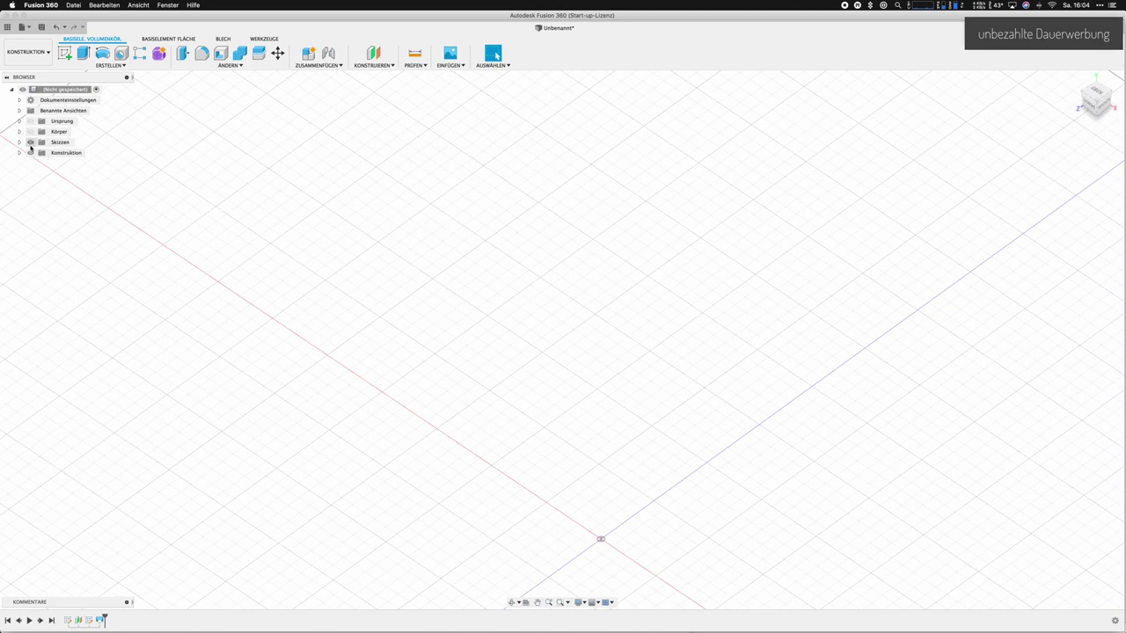
{"action": "left_click", "coordinate": [19, 142]}
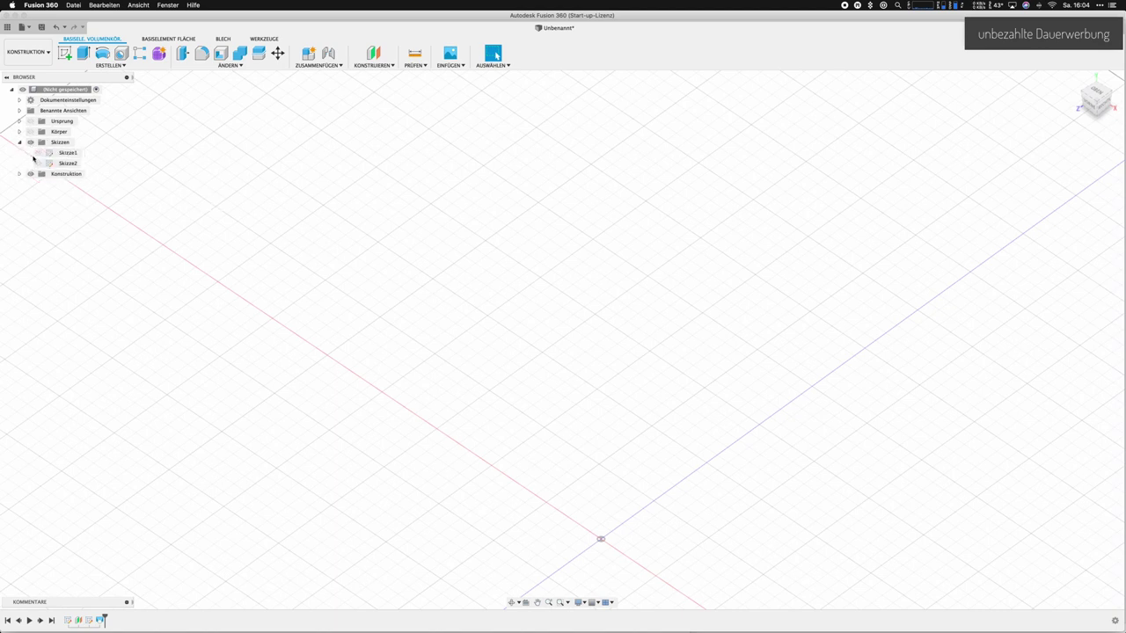
{"action": "left_click", "coordinate": [37, 163]}
{"action": "left_click", "coordinate": [38, 152]}
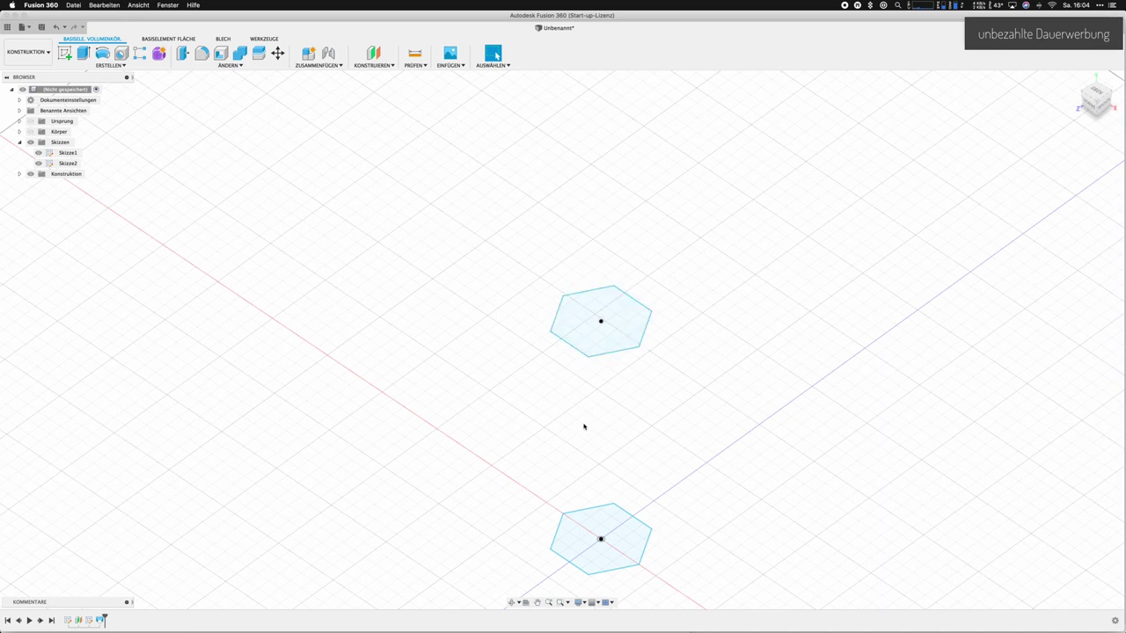
Add a plane offset 10 mm from the lower hexagon and start a sketch on it
{"action": "left_click", "coordinate": [566, 553]}
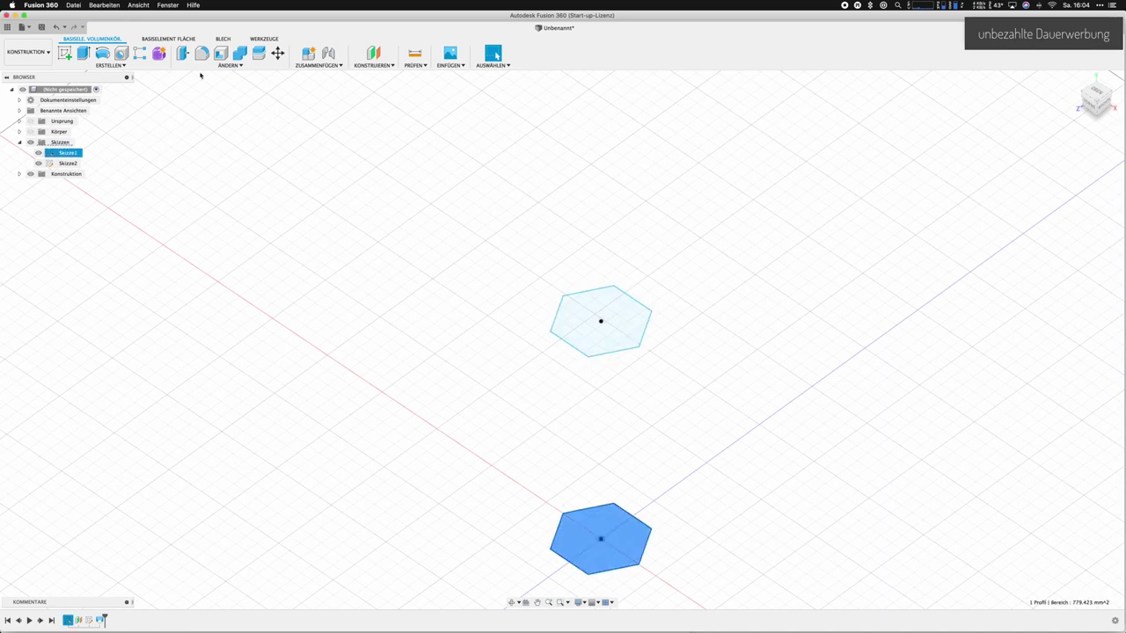
{"action": "left_click", "coordinate": [370, 66]}
{"action": "left_click", "coordinate": [378, 81]}
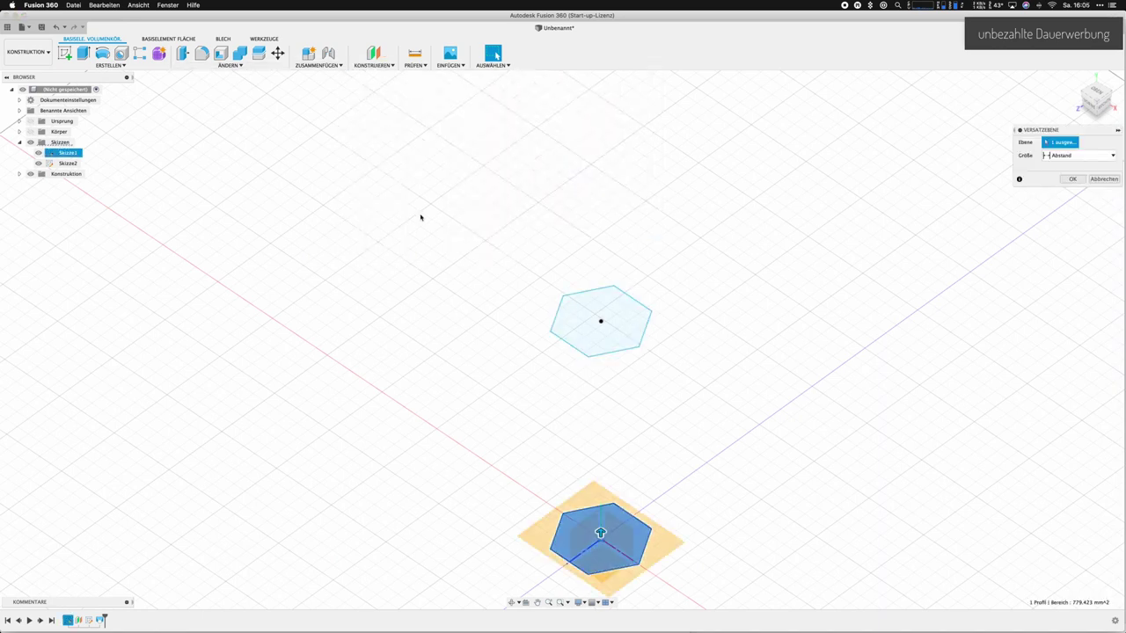
{"action": "key", "text": "Return"}
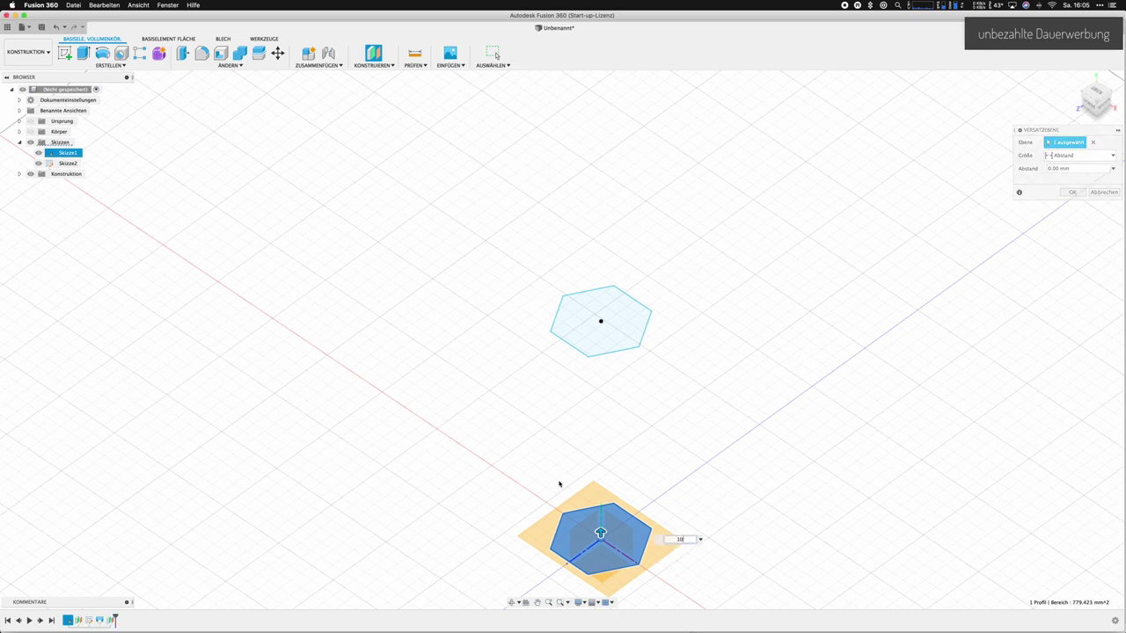
{"action": "left_click", "coordinate": [558, 501]}
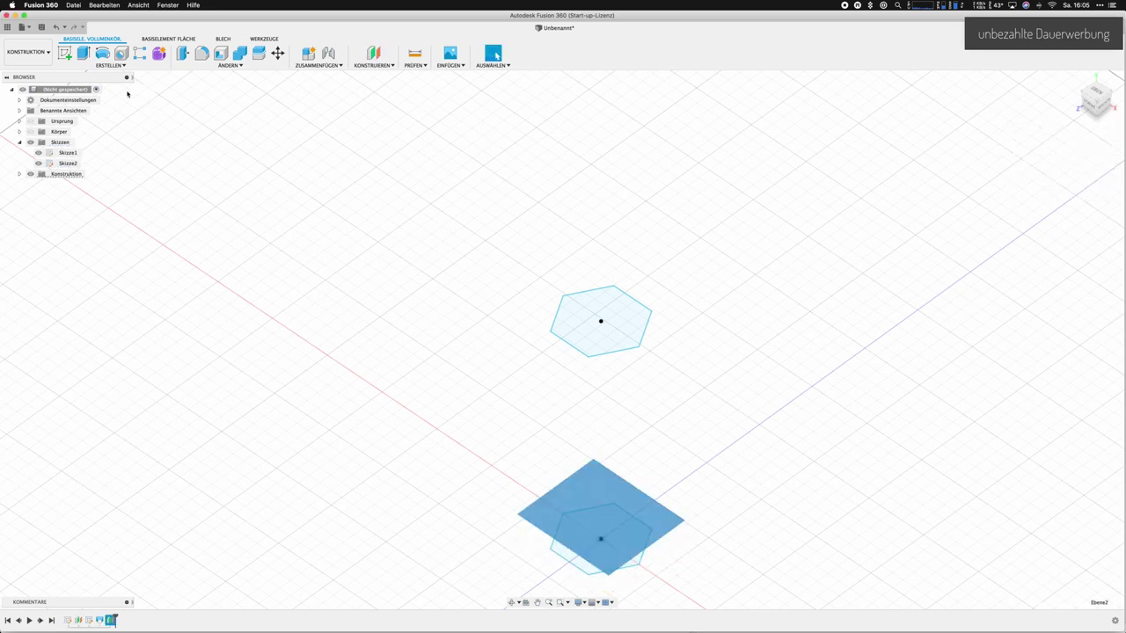
{"action": "left_click", "coordinate": [65, 53]}
Draw a 30 × 10 mm rectangle overlapping the lower hexagon's bottom edge and finish the sketch
{"action": "left_click", "coordinate": [83, 54]}
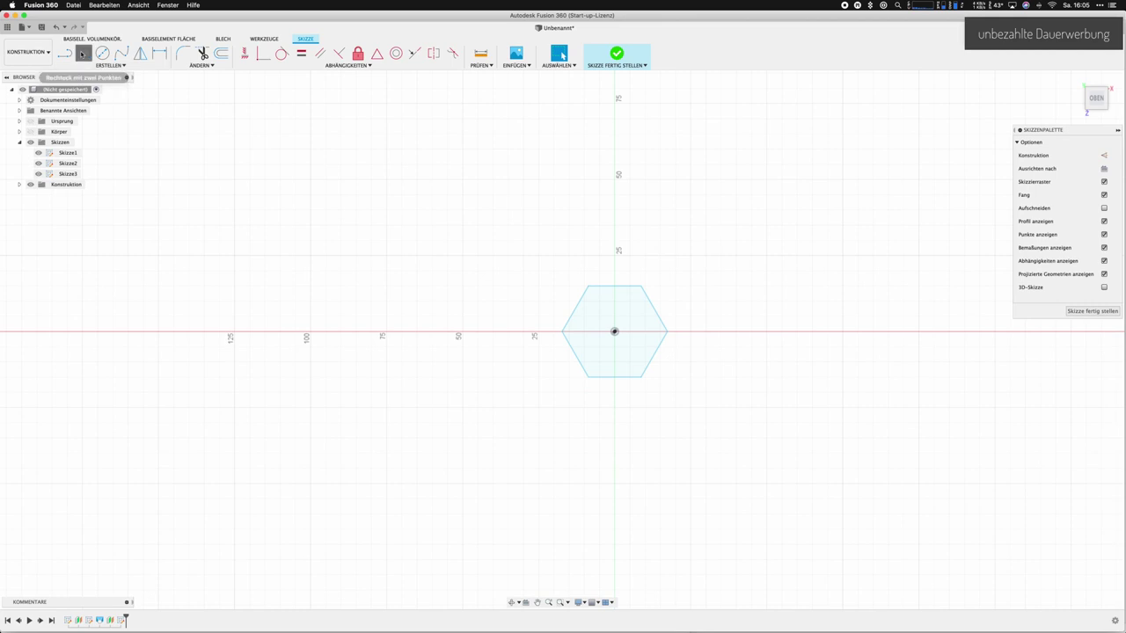
{"action": "left_click", "coordinate": [569, 392]}
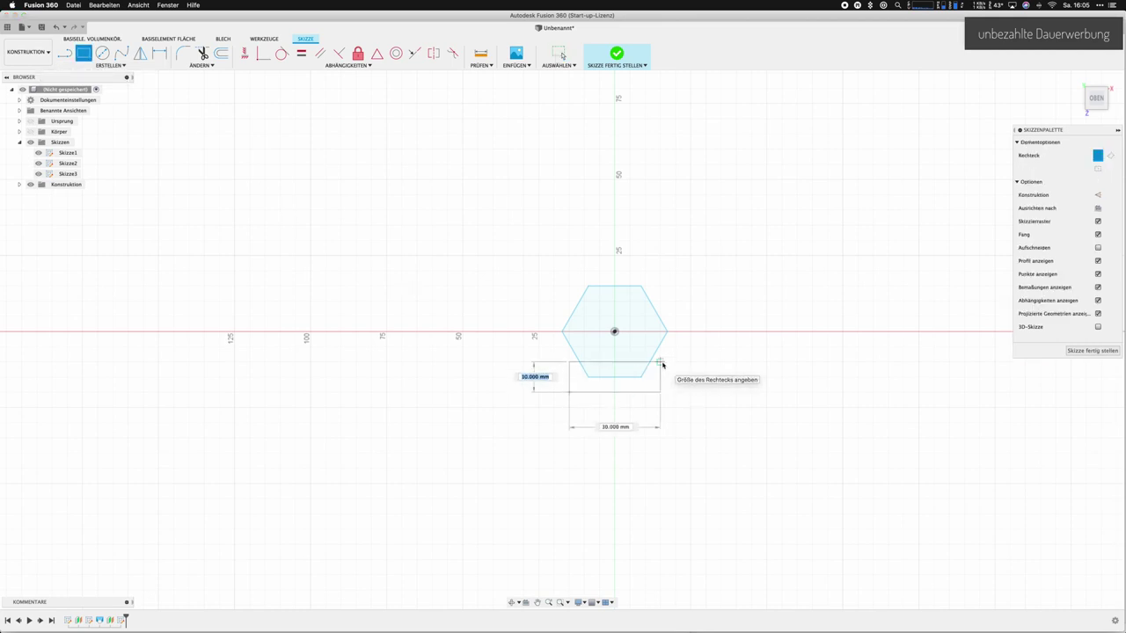
{"action": "key", "text": "Tab"}
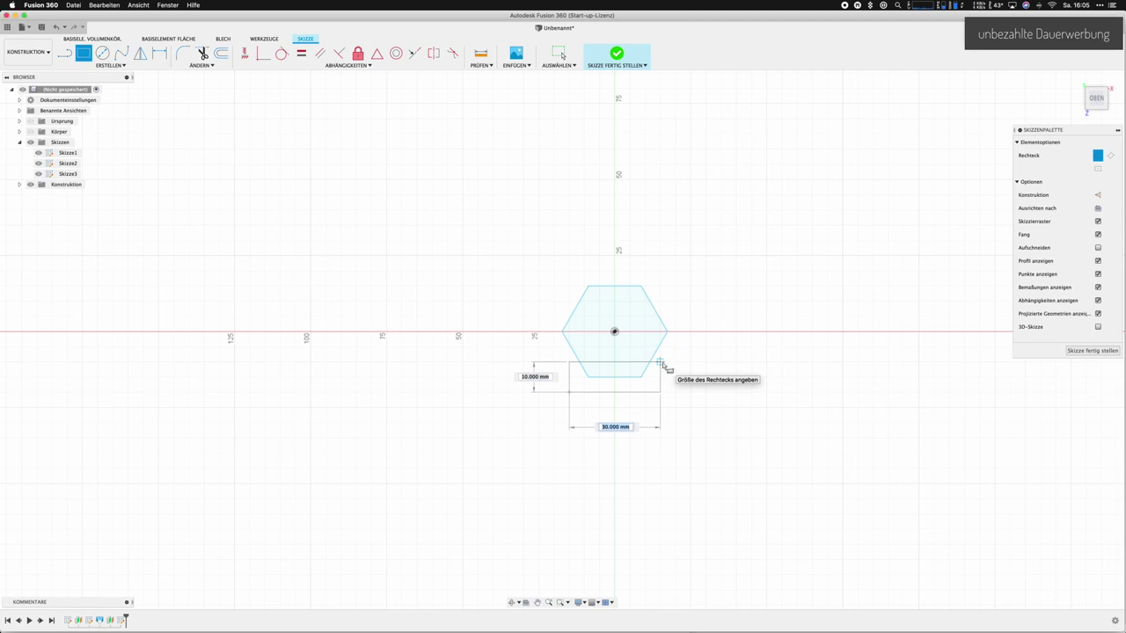
{"action": "key", "text": "Return"}
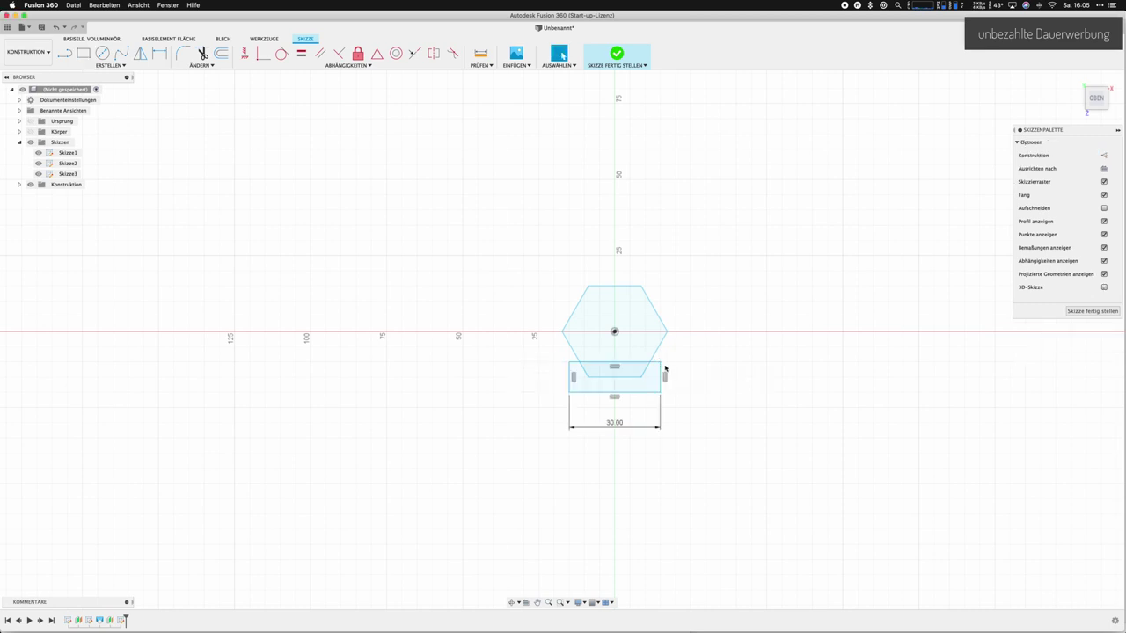
{"action": "middle_click_drag", "start_coordinate": [612, 79], "coordinate": [572, 379], "text": "shift"}
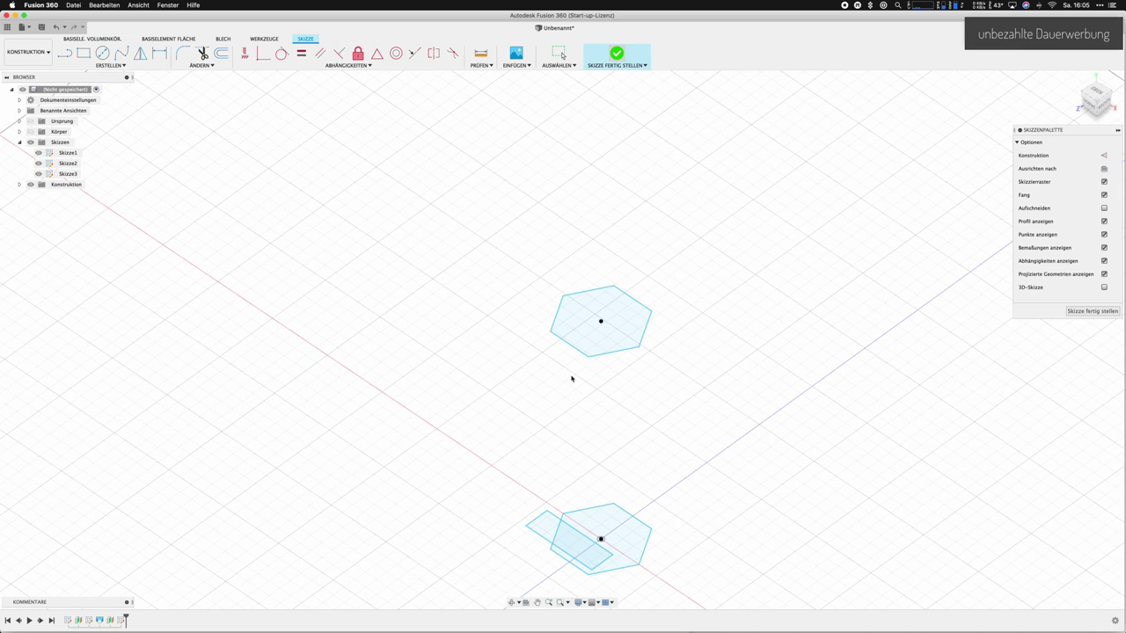
{"action": "left_click", "coordinate": [558, 533]}
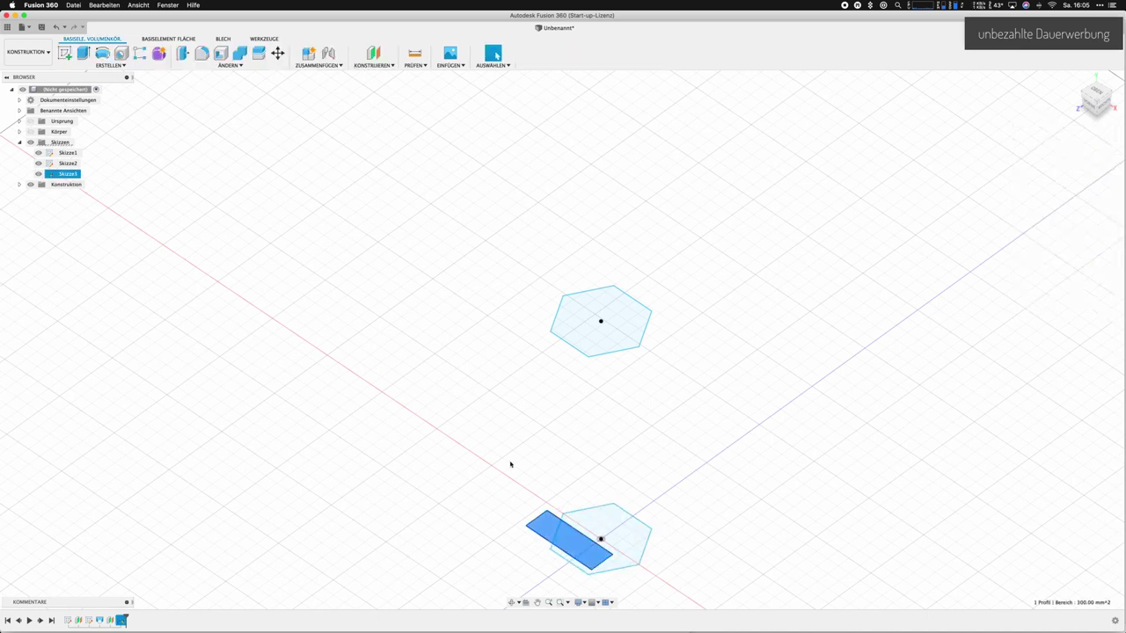
Create an offset construction plane from the rectangle up to the upper hexagon's height
{"action": "left_click", "coordinate": [373, 63]}
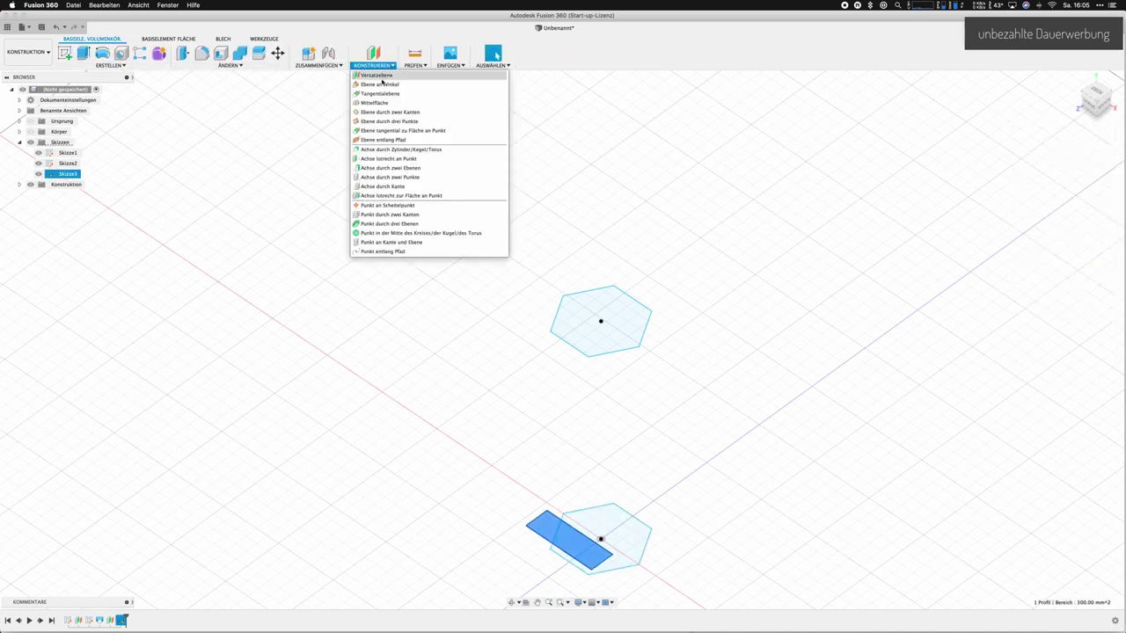
{"action": "left_click", "coordinate": [379, 75]}
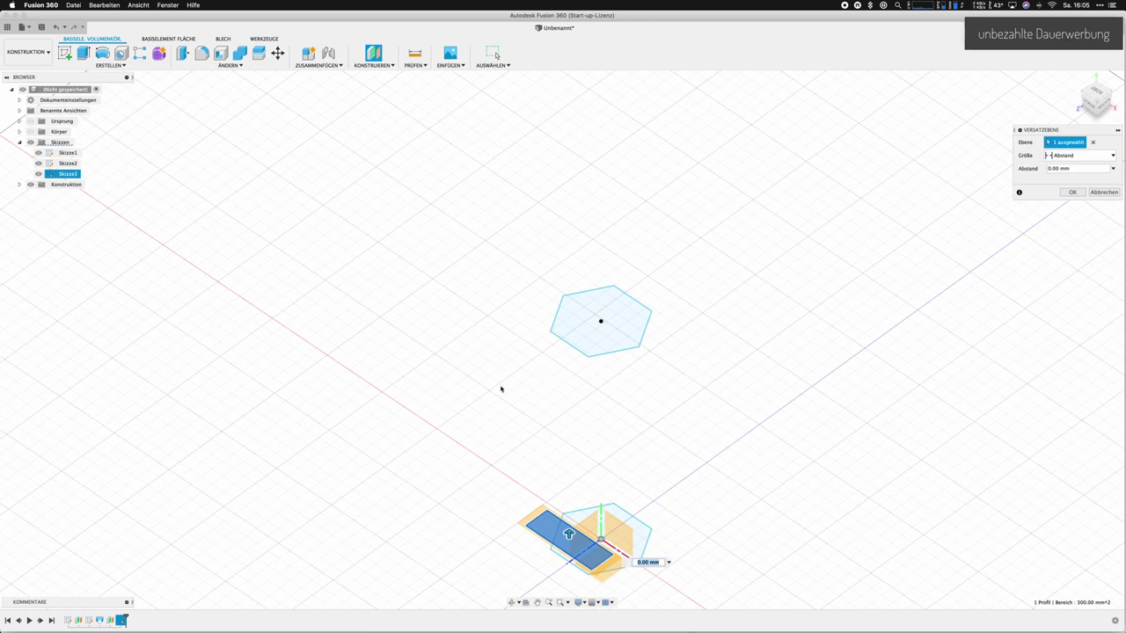
{"action": "key", "text": "Return"}
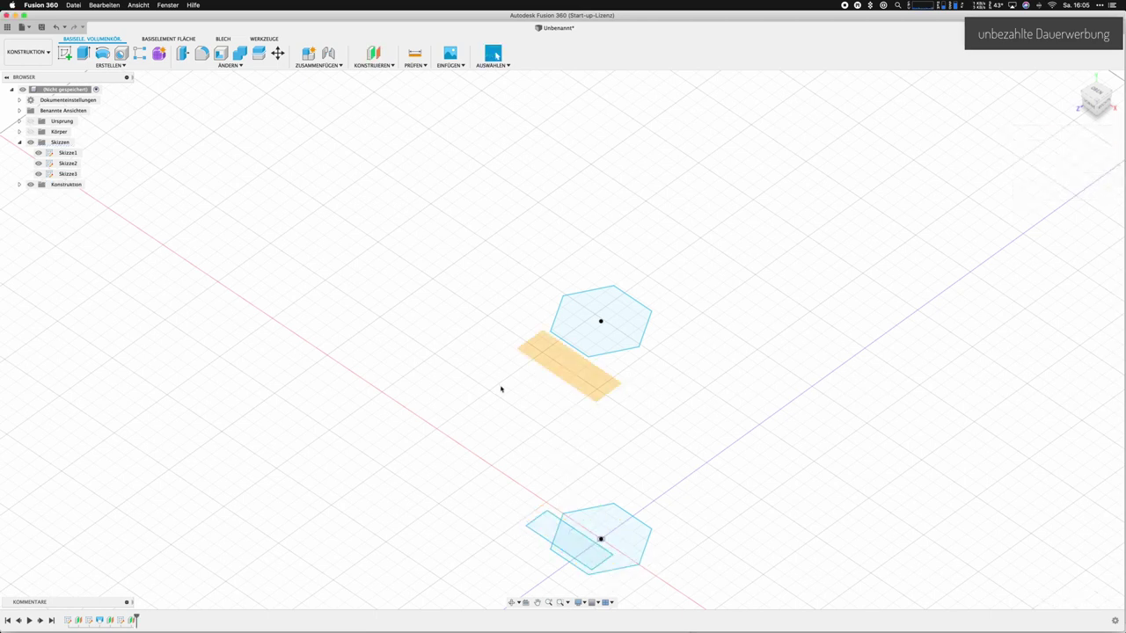
{"action": "left_click", "coordinate": [547, 356]}
Sketch a matching 30 × 10 mm rectangle on the new plane and finish the sketch
{"action": "left_click", "coordinate": [66, 55]}
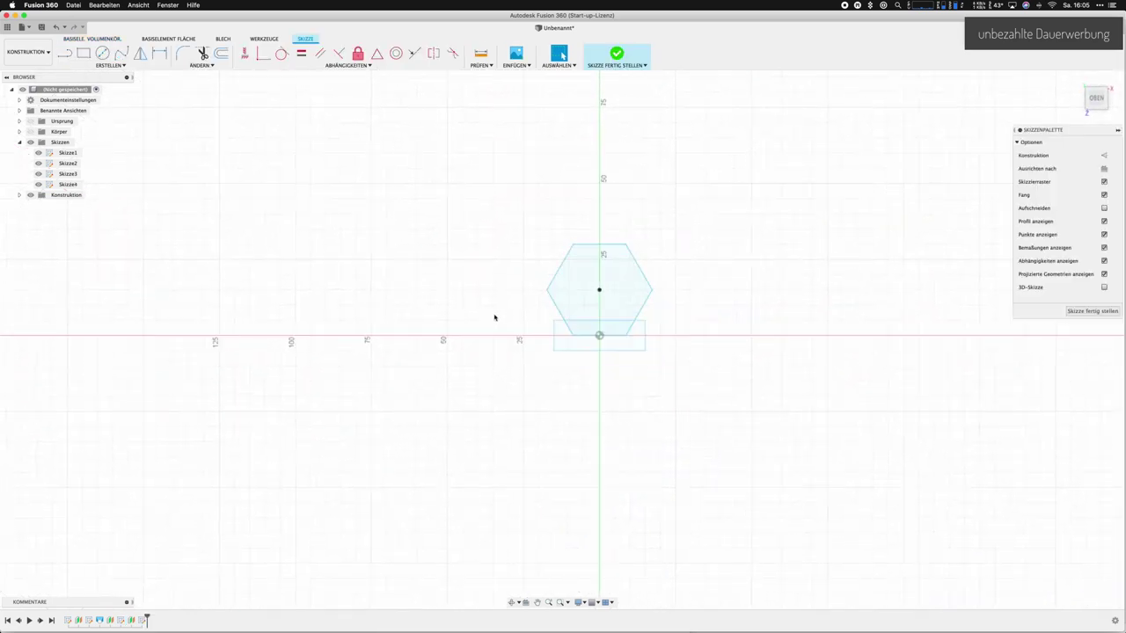
{"action": "key", "text": "r"}
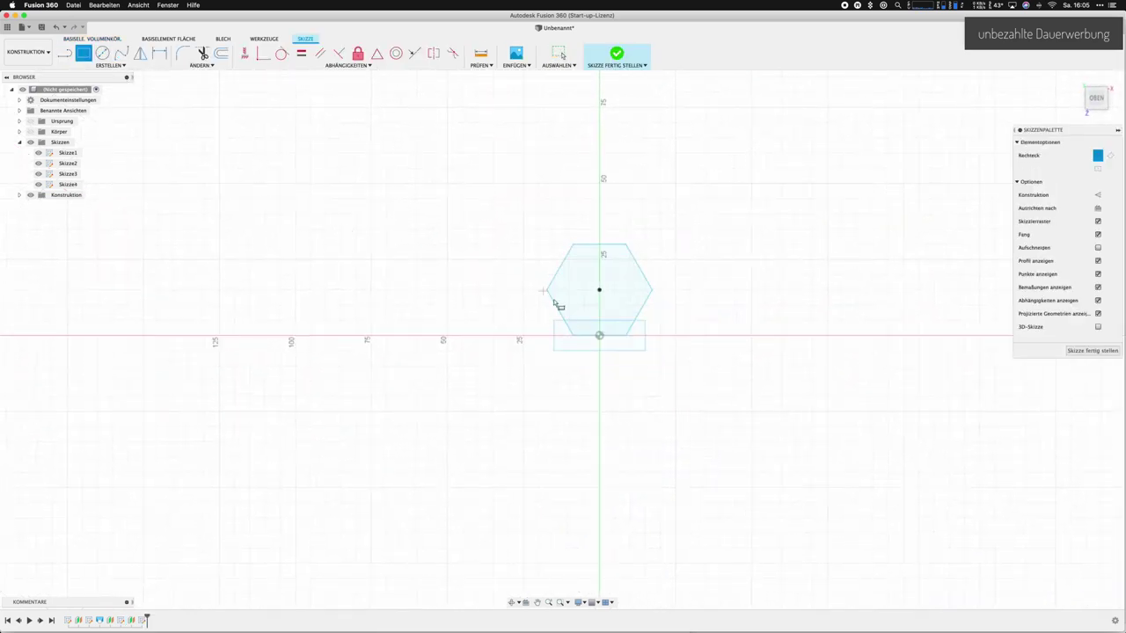
{"action": "left_click", "coordinate": [554, 321]}
{"action": "left_click", "coordinate": [647, 352]}
{"action": "key", "text": "Escape"}
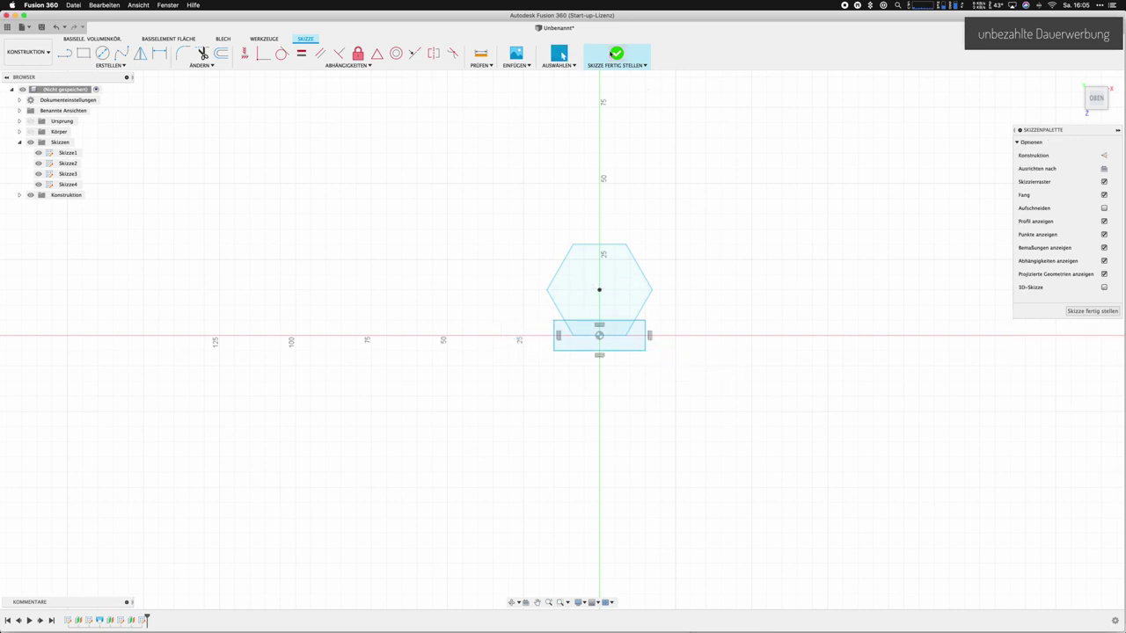
{"action": "left_click", "coordinate": [616, 53]}
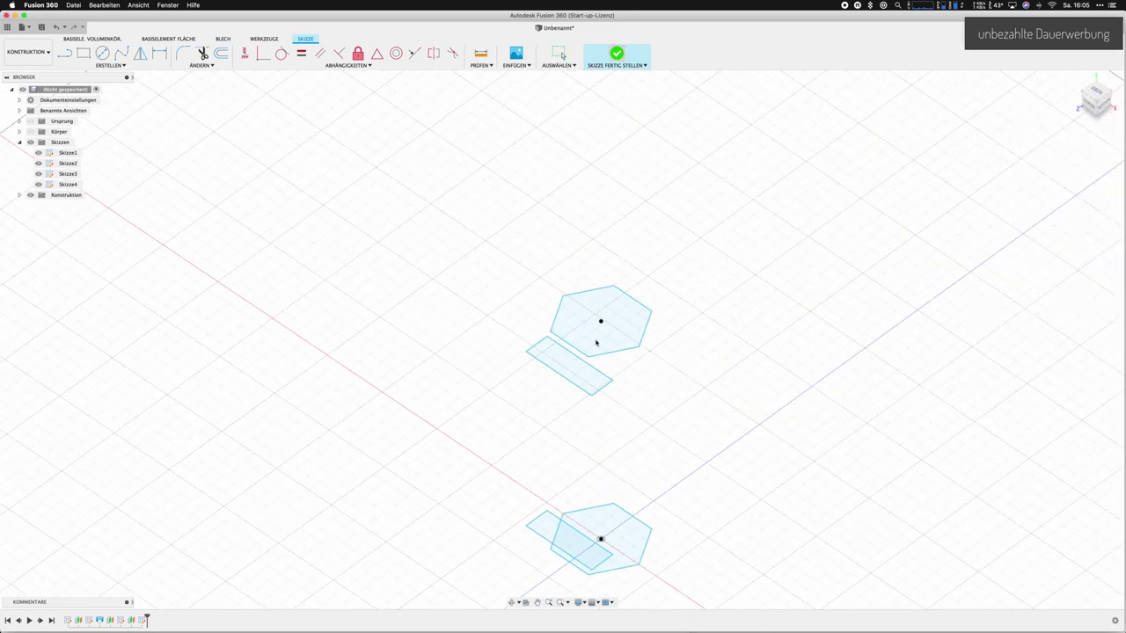
{"action": "left_click", "coordinate": [596, 343]}
Loft-cut between the upper and lower rectangles to carve a slot down the prism's side
{"action": "left_click", "coordinate": [589, 380]}
{"action": "left_click", "coordinate": [575, 548], "text": "shift"}
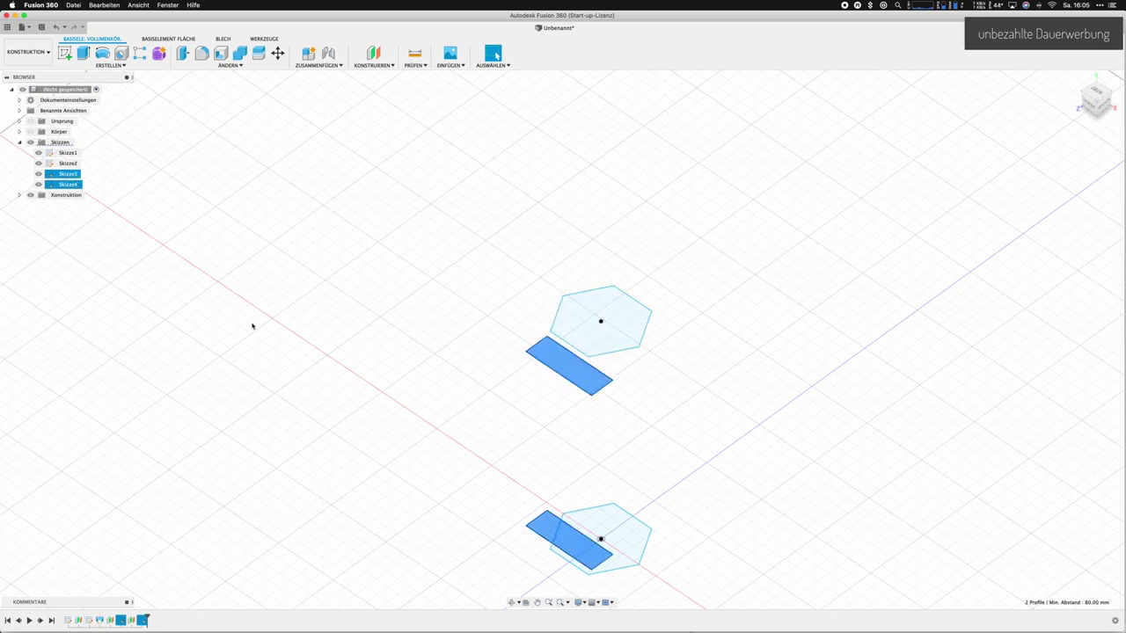
{"action": "left_click", "coordinate": [30, 131]}
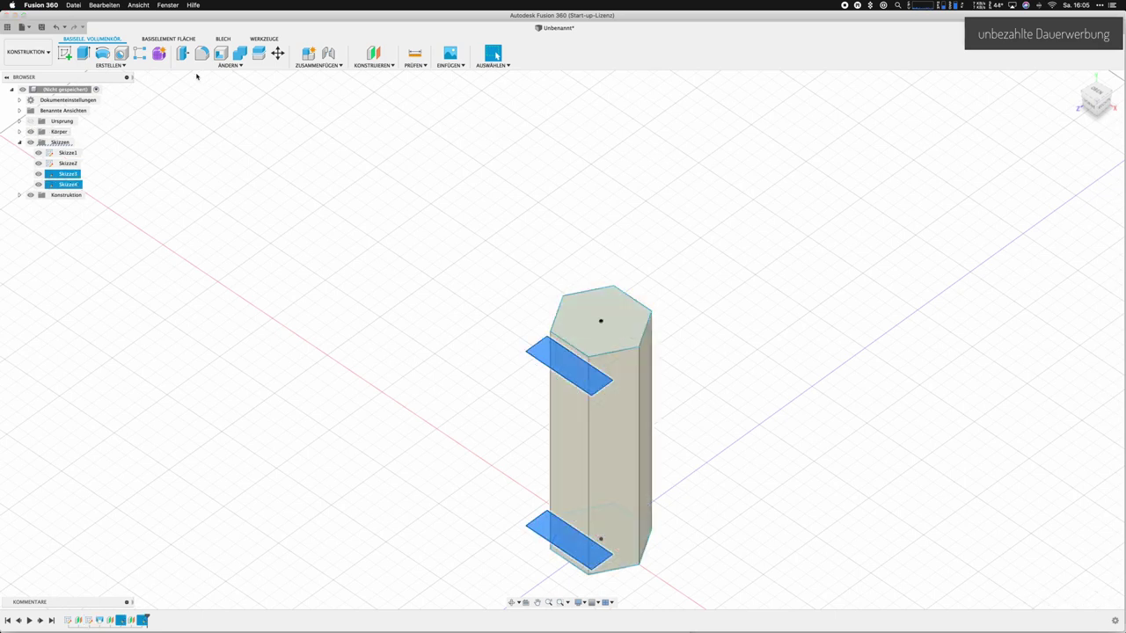
{"action": "left_click", "coordinate": [227, 66]}
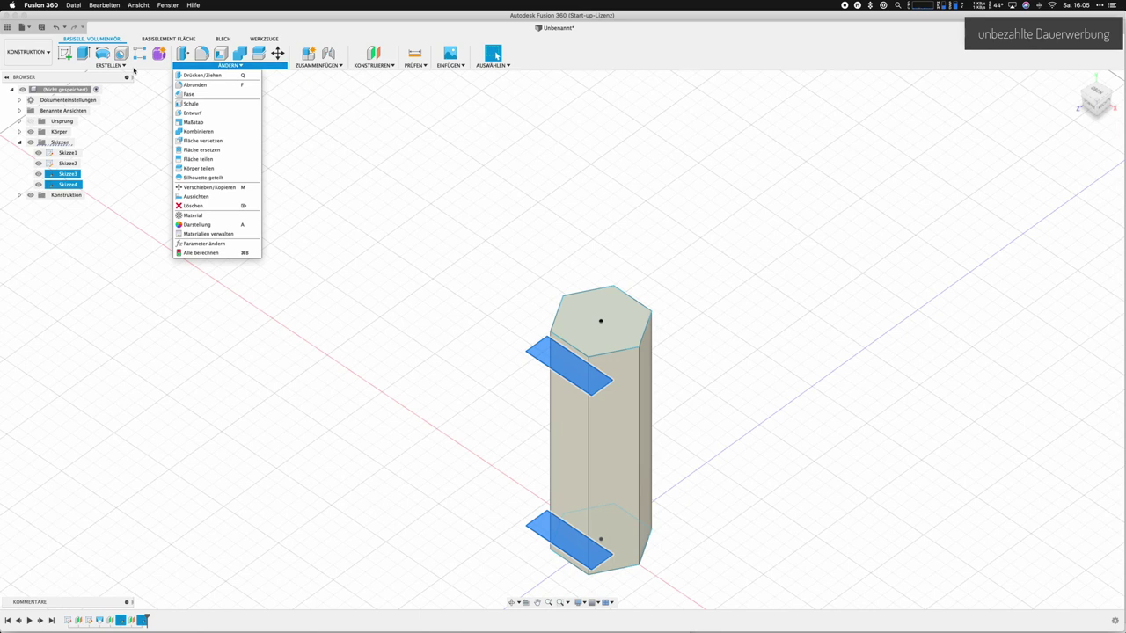
{"action": "left_click", "coordinate": [110, 65]}
{"action": "left_click", "coordinate": [88, 138]}
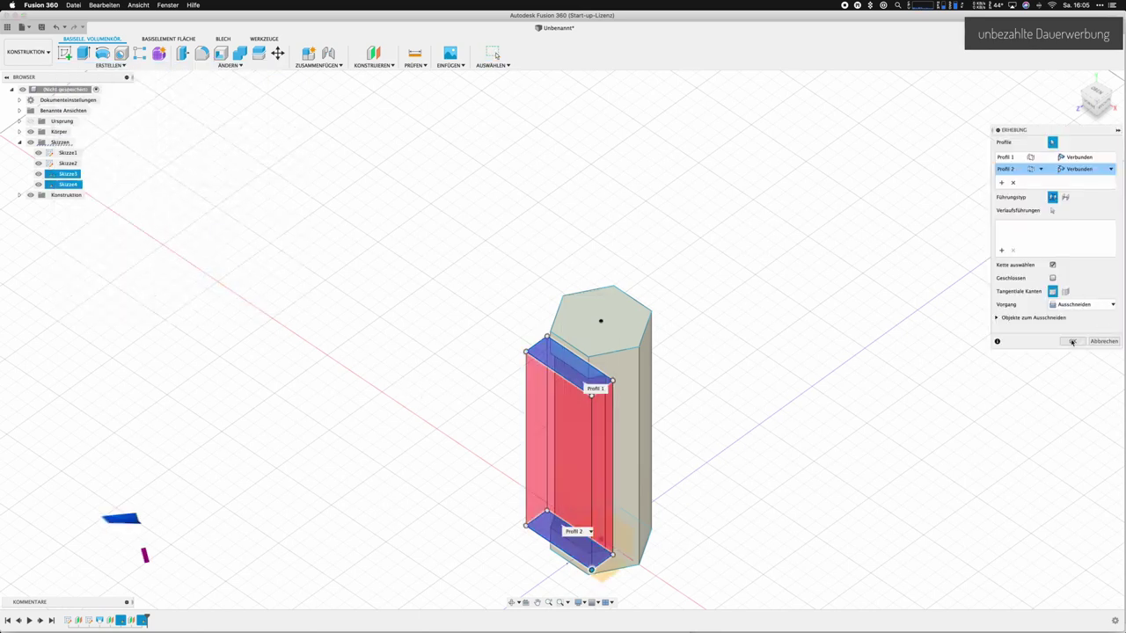
{"action": "left_click", "coordinate": [1072, 341]}
{"action": "left_click", "coordinate": [577, 534]}
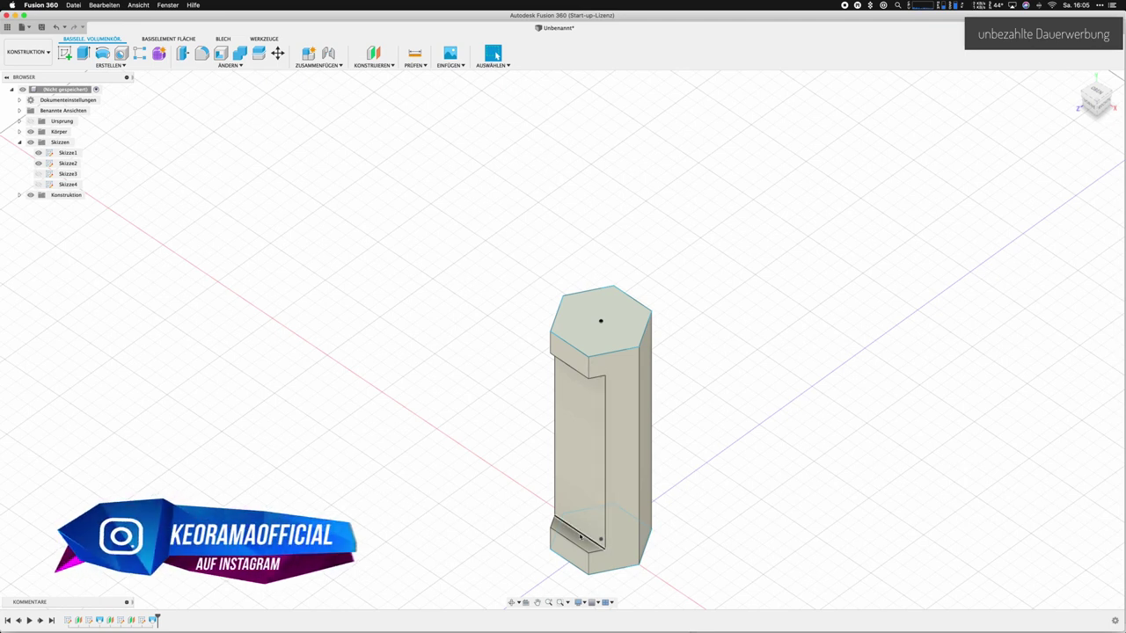
{"action": "left_click", "coordinate": [1083, 101]}
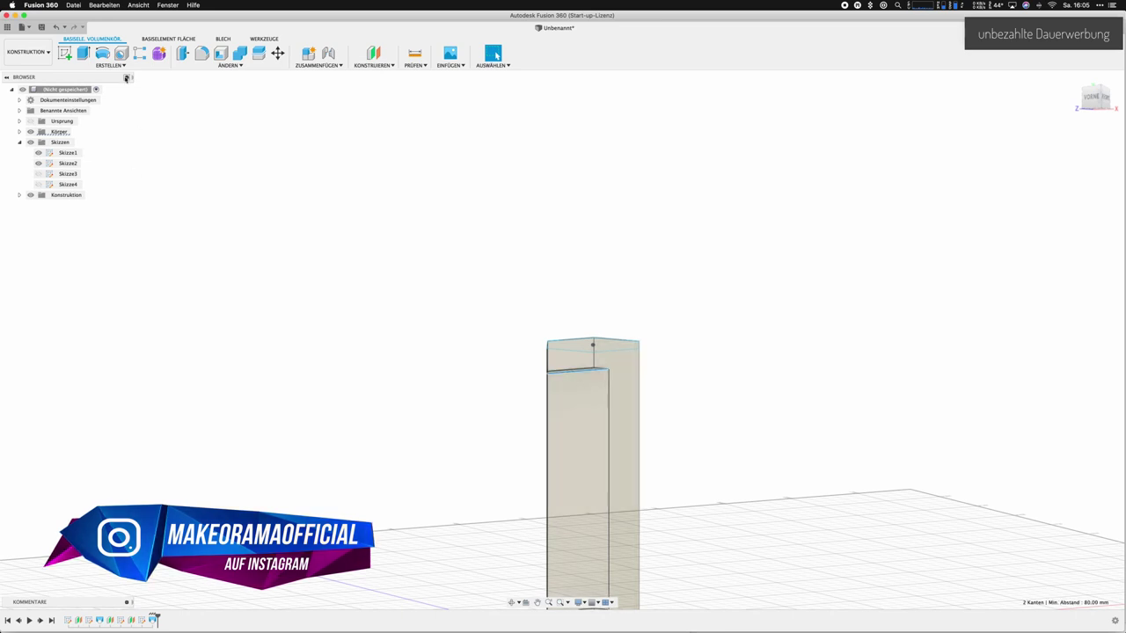
Apply a 5 mm chamfer to the two top edges of the side recess
{"action": "left_click", "coordinate": [234, 68]}
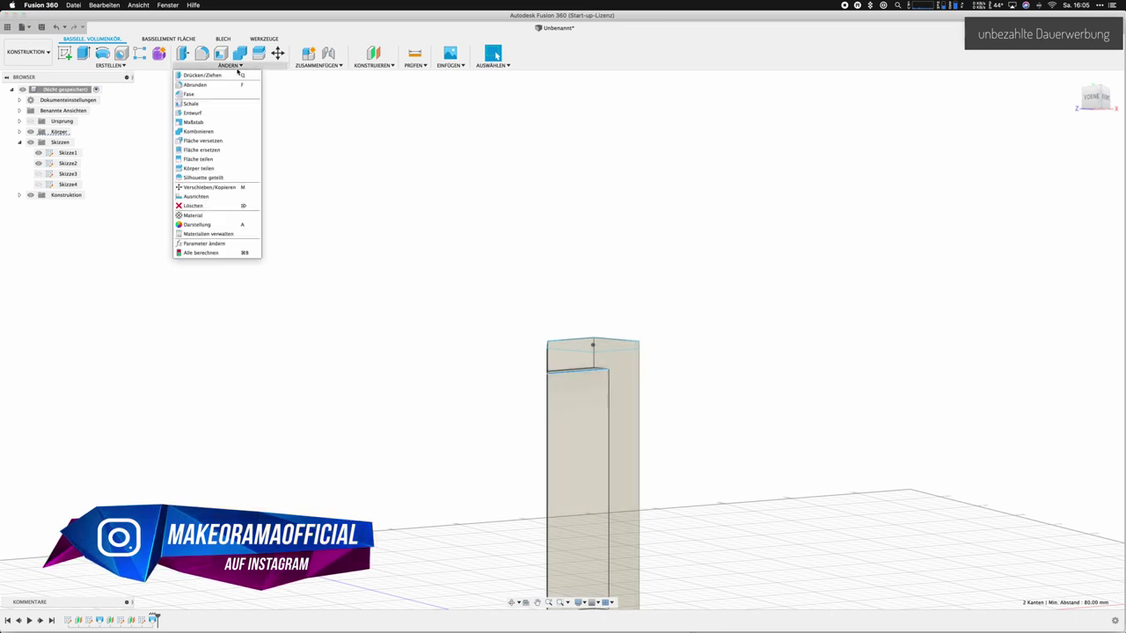
{"action": "left_click", "coordinate": [188, 95]}
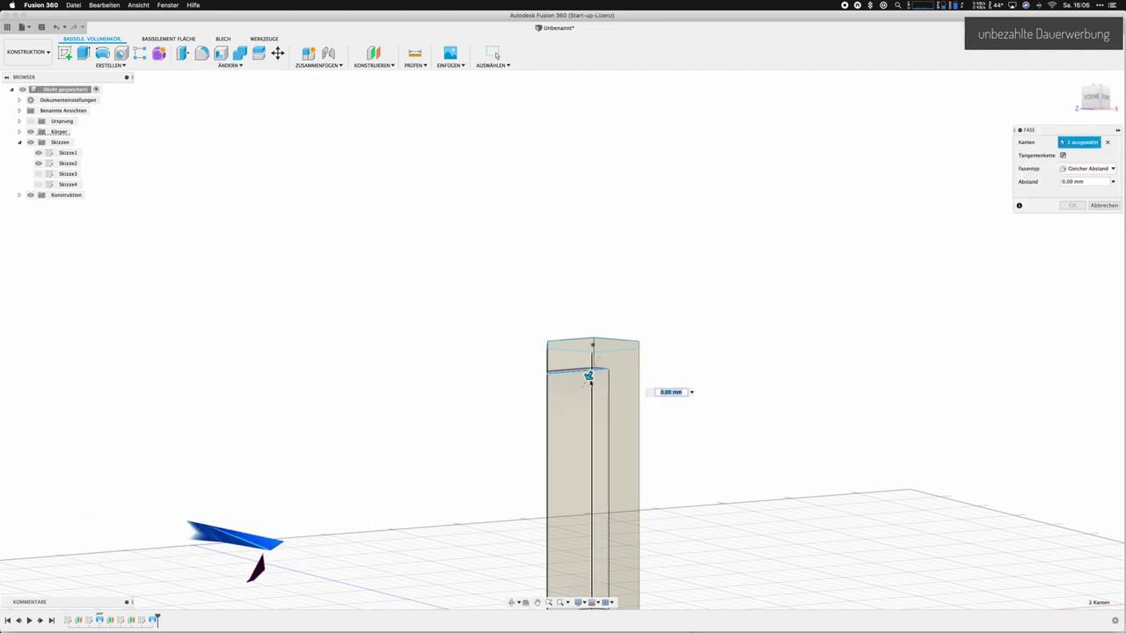
{"action": "type", "text": "5"}
{"action": "key", "text": "Return"}
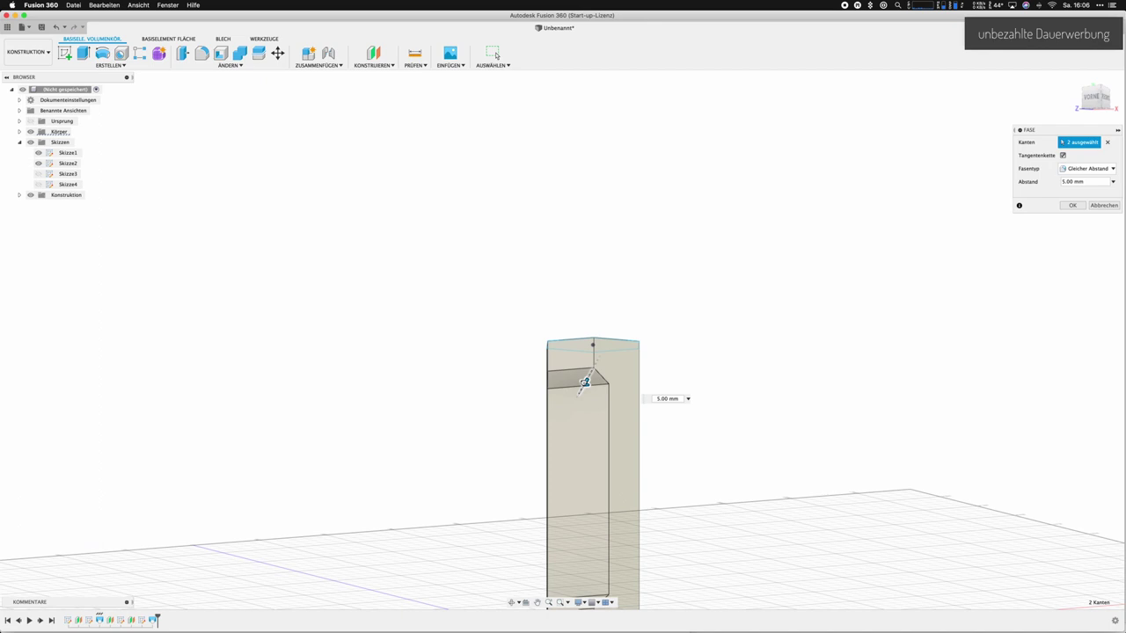
{"action": "key", "text": "Return"}
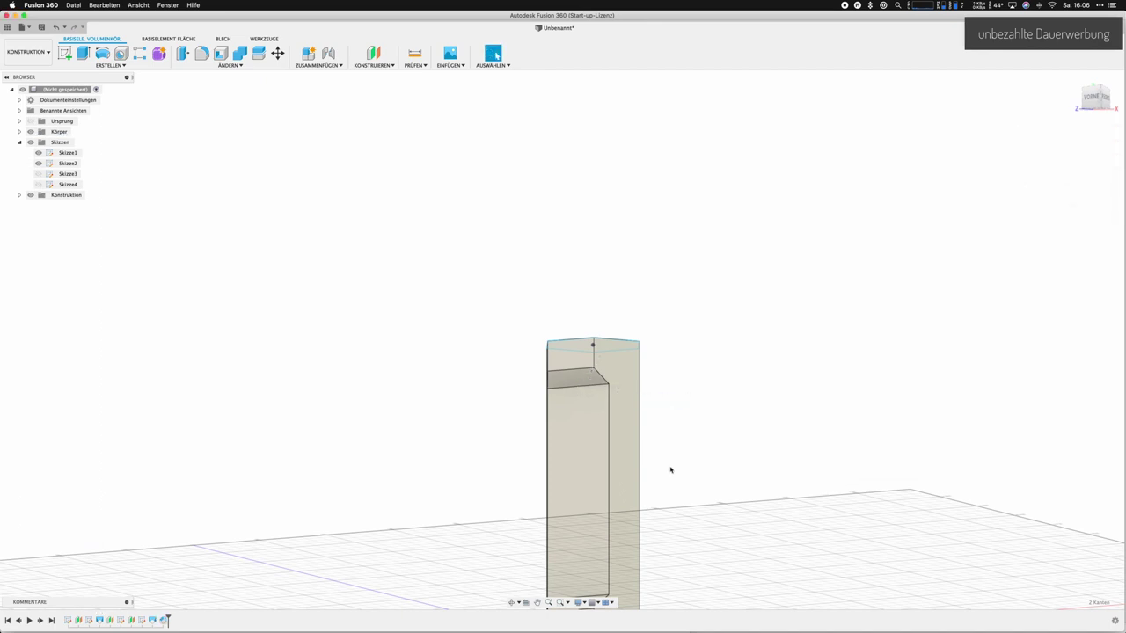
{"action": "scroll", "coordinate": [694, 440], "scroll_direction": "left", "scroll_amount": 5, "text": "shift"}
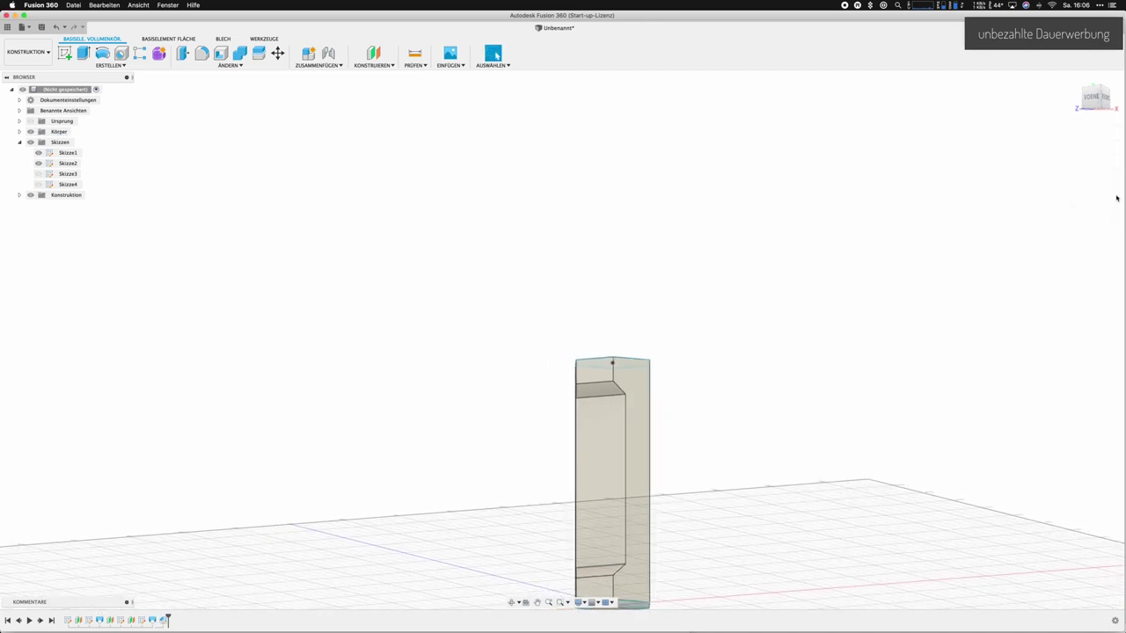
{"action": "middle_click_drag", "start_coordinate": [563, 340], "coordinate": [562, 339], "text": "shift"}
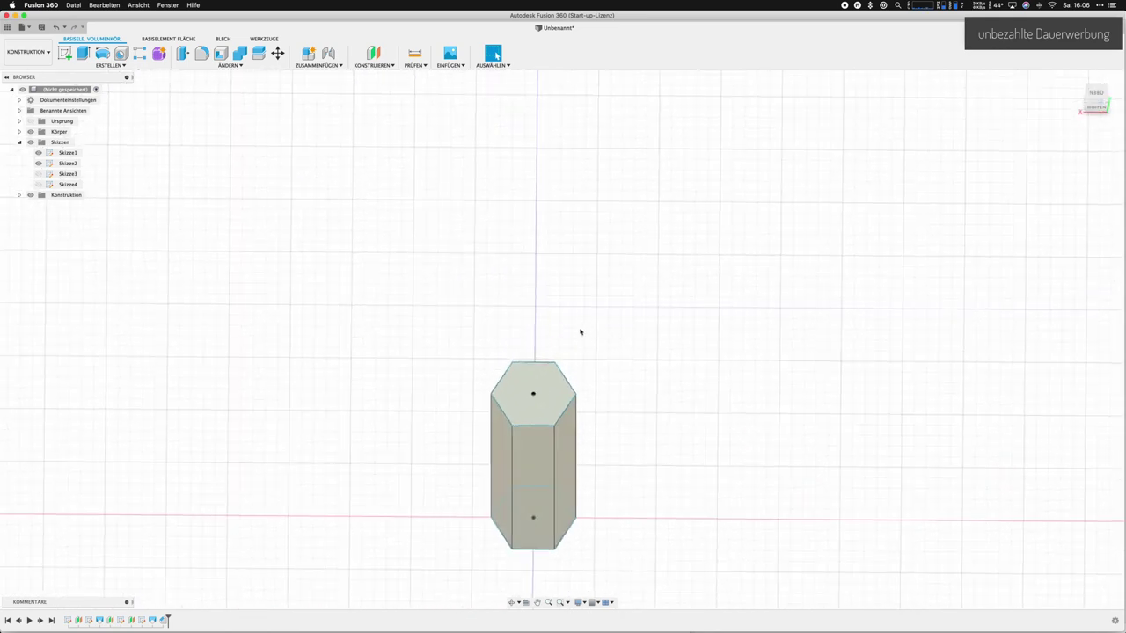
Hide the prism body, create an offset plane from the lower hexagon, and open a sketch on it
{"action": "left_click", "coordinate": [30, 131]}
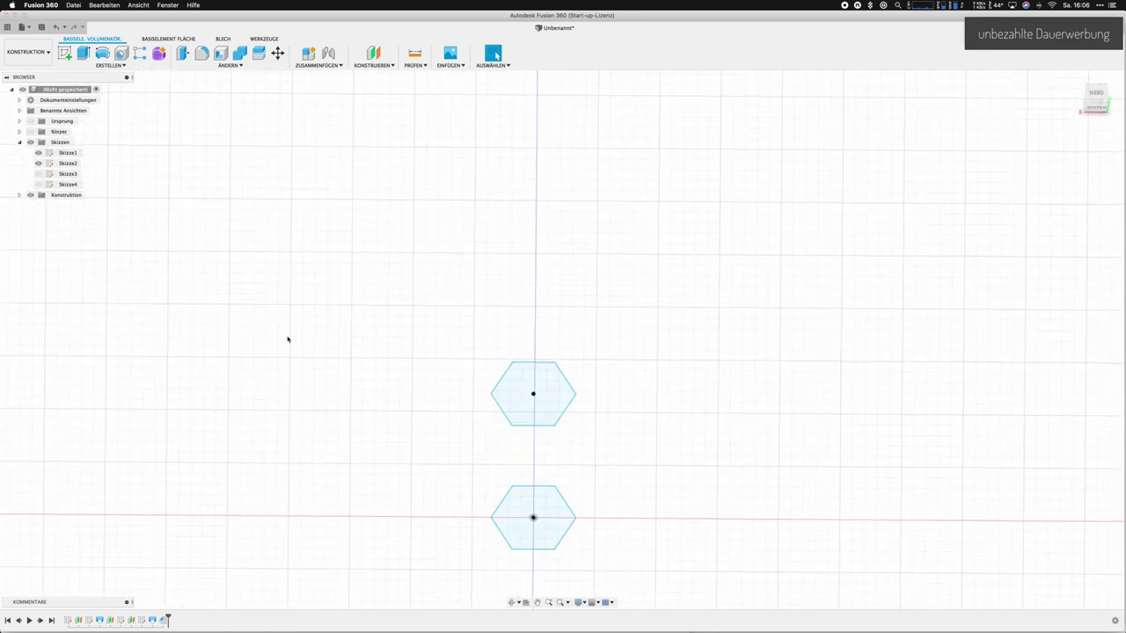
{"action": "left_click", "coordinate": [517, 537]}
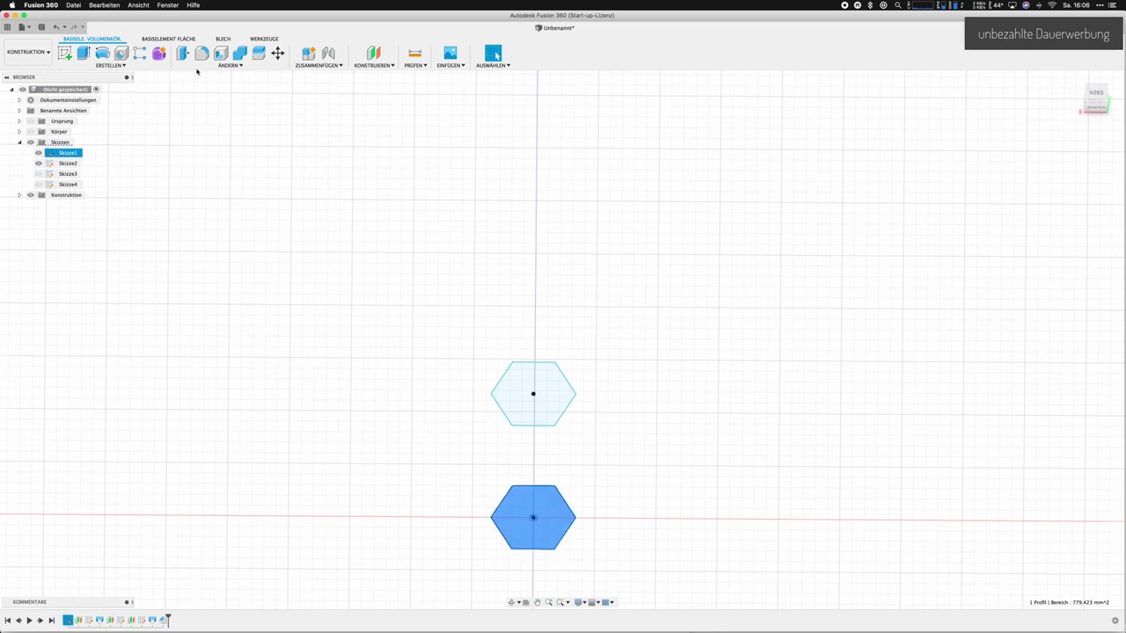
{"action": "left_click", "coordinate": [374, 65]}
{"action": "left_click", "coordinate": [372, 78]}
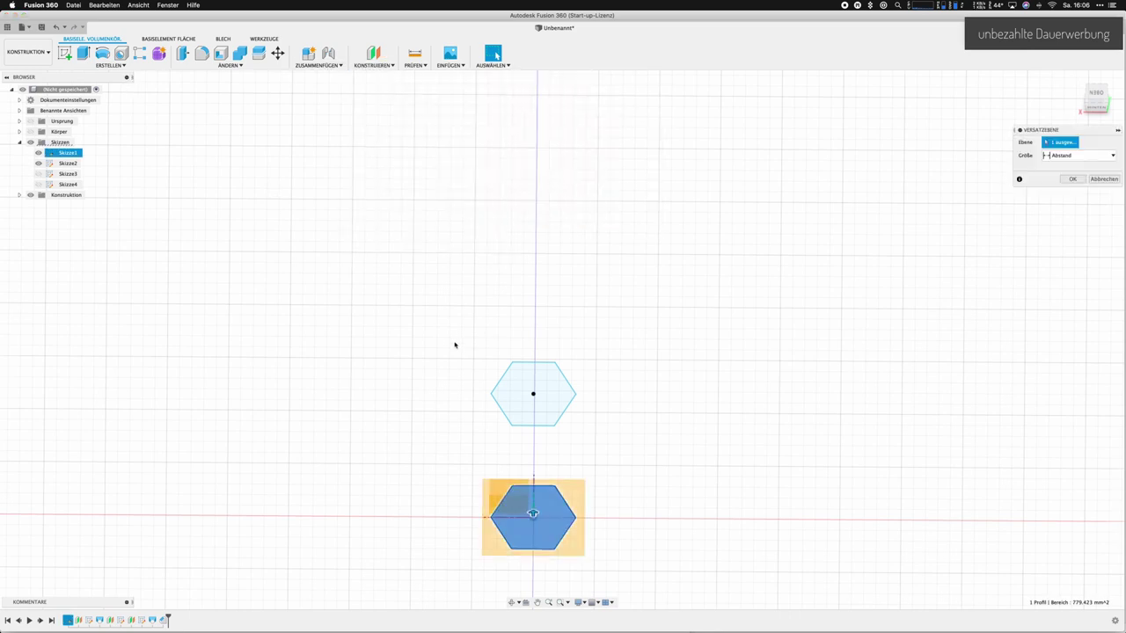
{"action": "key", "text": "Return"}
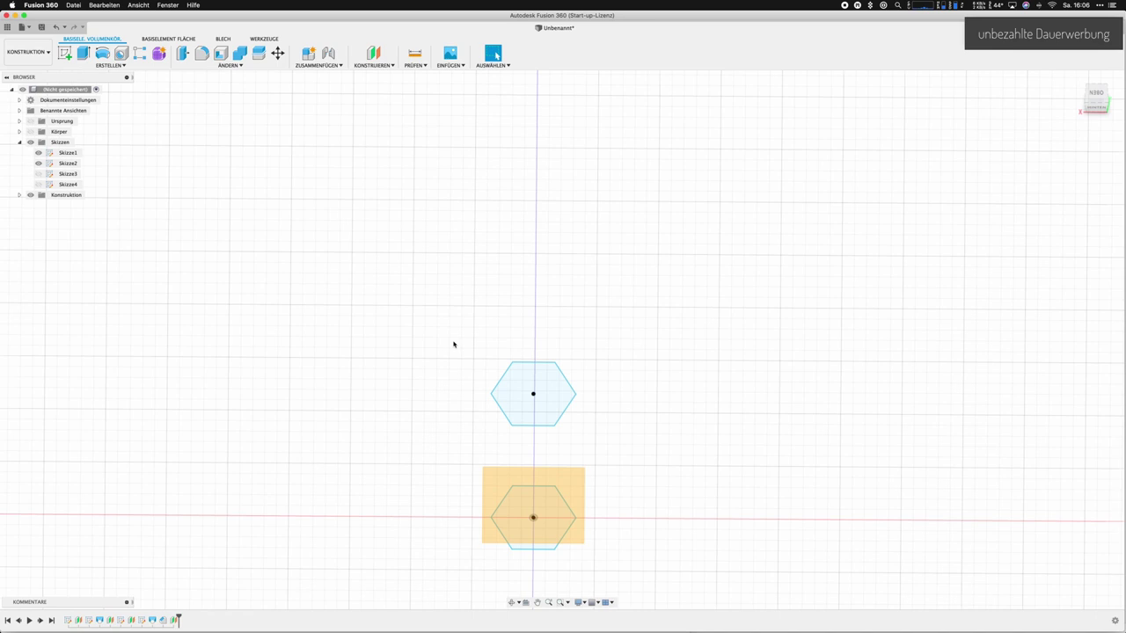
{"action": "left_click", "coordinate": [487, 485]}
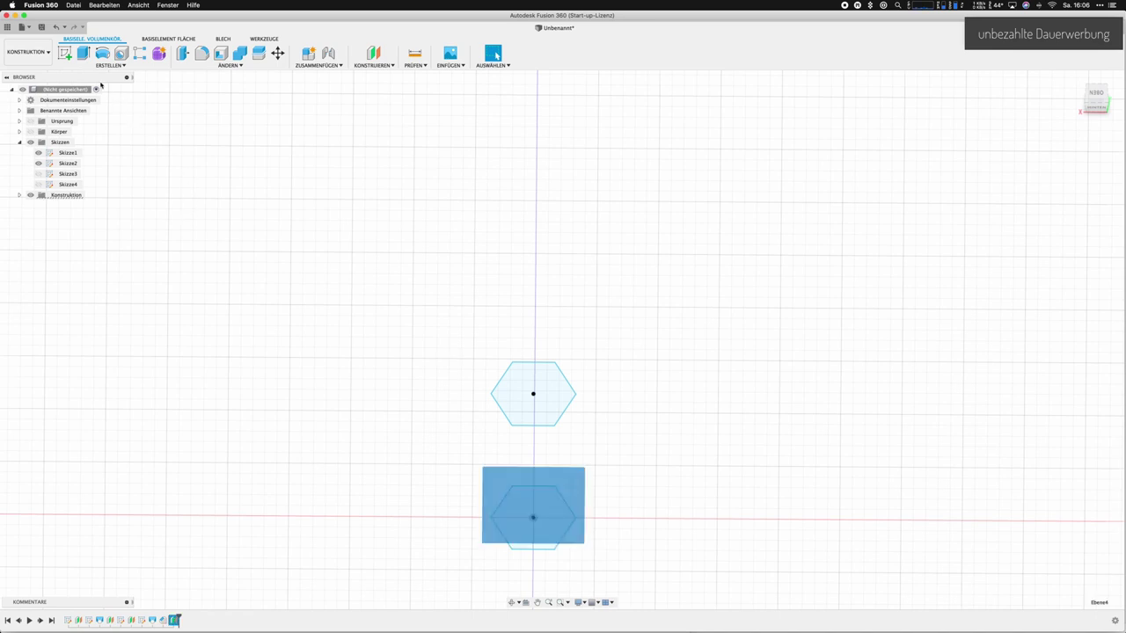
{"action": "left_click", "coordinate": [64, 52]}
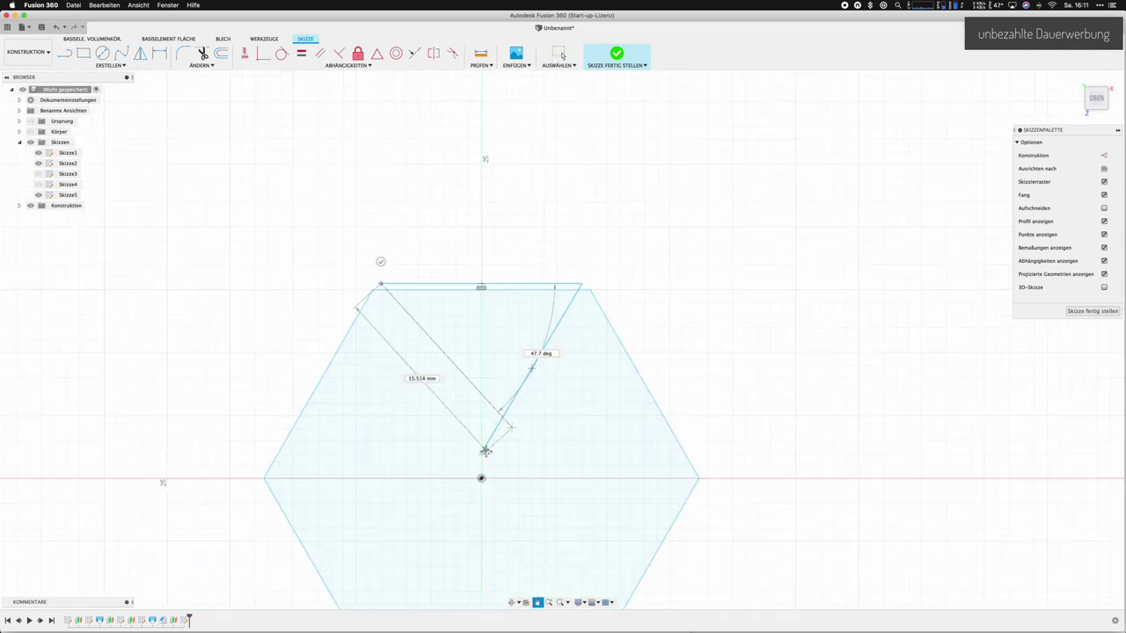
Close the large triangle, then draw a small inverted triangle at its top edge in a new sketch
{"action": "left_click", "coordinate": [484, 451]}
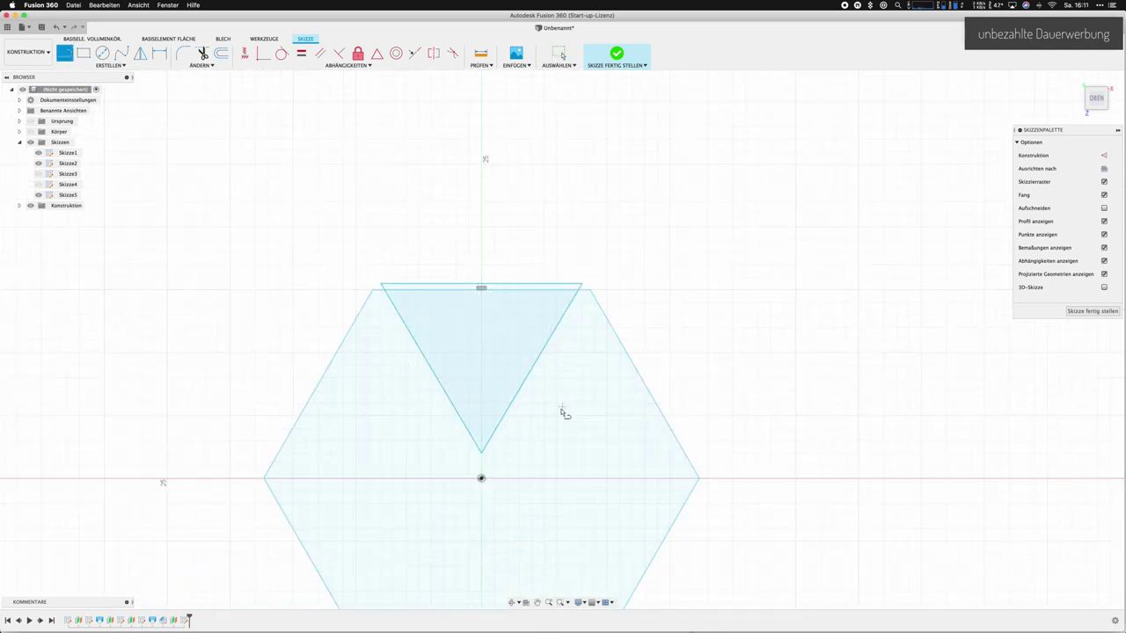
{"action": "middle_click_drag", "start_coordinate": [563, 410], "coordinate": [563, 337], "text": "shift"}
{"action": "scroll", "coordinate": [616, 297], "scroll_direction": "down", "scroll_amount": 5}
{"action": "left_click", "coordinate": [615, 296]}
{"action": "scroll", "coordinate": [531, 352], "scroll_direction": "up", "scroll_amount": 5}
{"action": "key", "text": "l"}
{"action": "left_click", "coordinate": [519, 308]}
{"action": "left_click", "coordinate": [535, 283]}
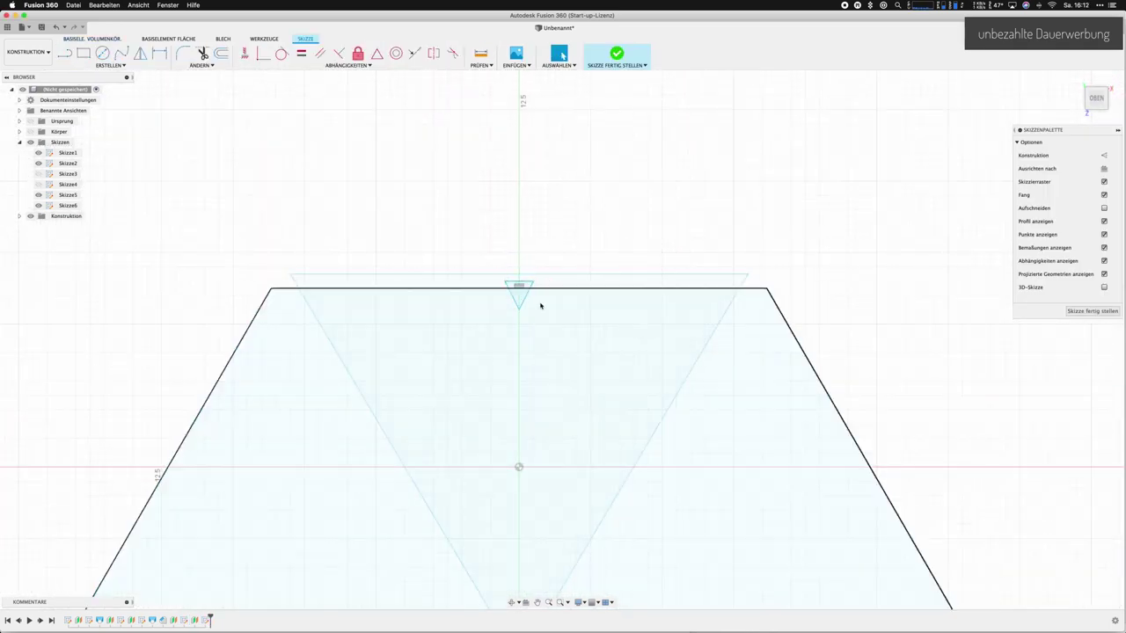
Select both triangle profiles and make the Körper solid body visible again
{"action": "left_click", "coordinate": [525, 287]}
{"action": "left_click", "coordinate": [566, 284]}
{"action": "left_click", "coordinate": [43, 154]}
{"action": "left_click", "coordinate": [30, 132]}
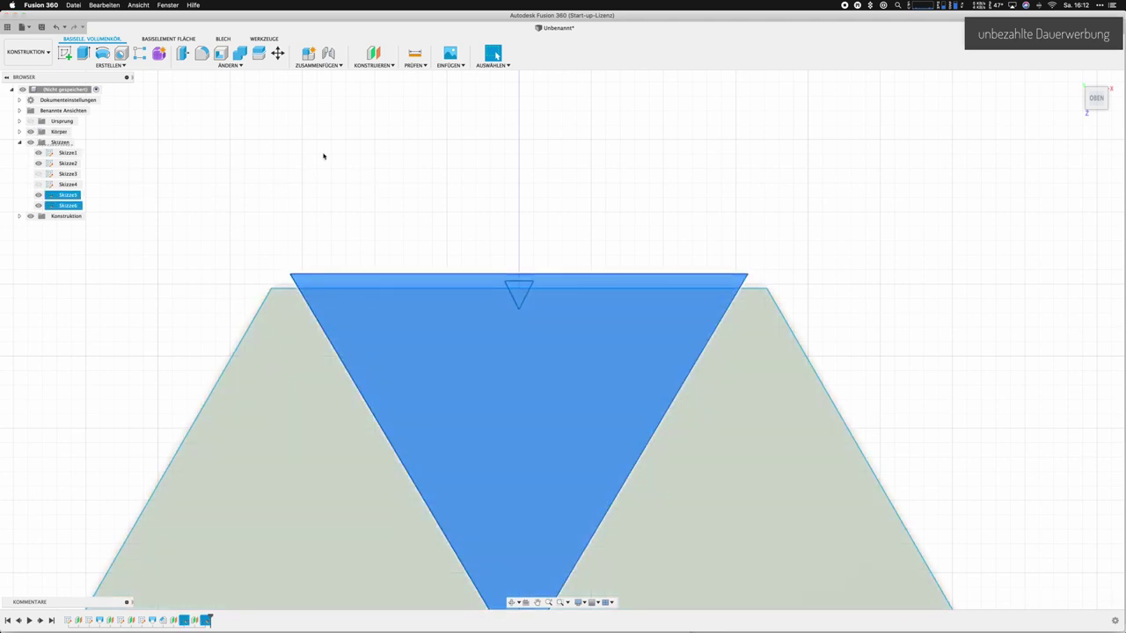
Loft an Ausschneiden cut between the two triangles, carving a tapered pocket into the side face
{"action": "left_click", "coordinate": [112, 65]}
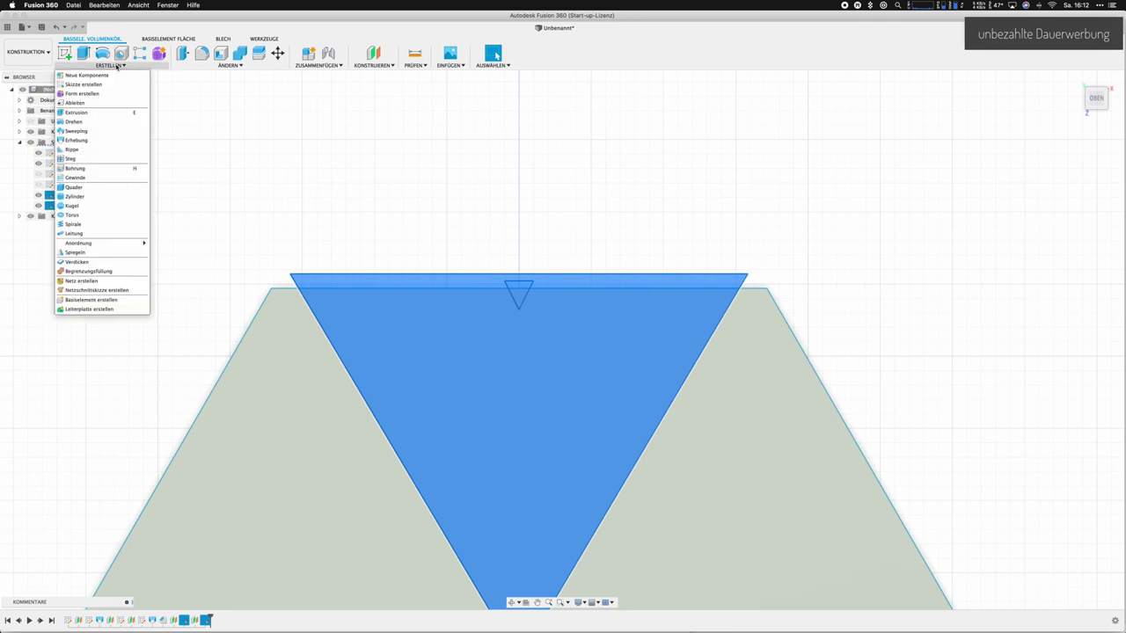
{"action": "left_click", "coordinate": [103, 141]}
{"action": "mouse_move", "coordinate": [547, 287]}
{"action": "middle_mouse_down", "text": "shift"}
{"action": "mouse_move", "coordinate": [561, 339]}
{"action": "mouse_move", "coordinate": [682, 217]}
{"action": "middle_mouse_up", "text": "shift"}
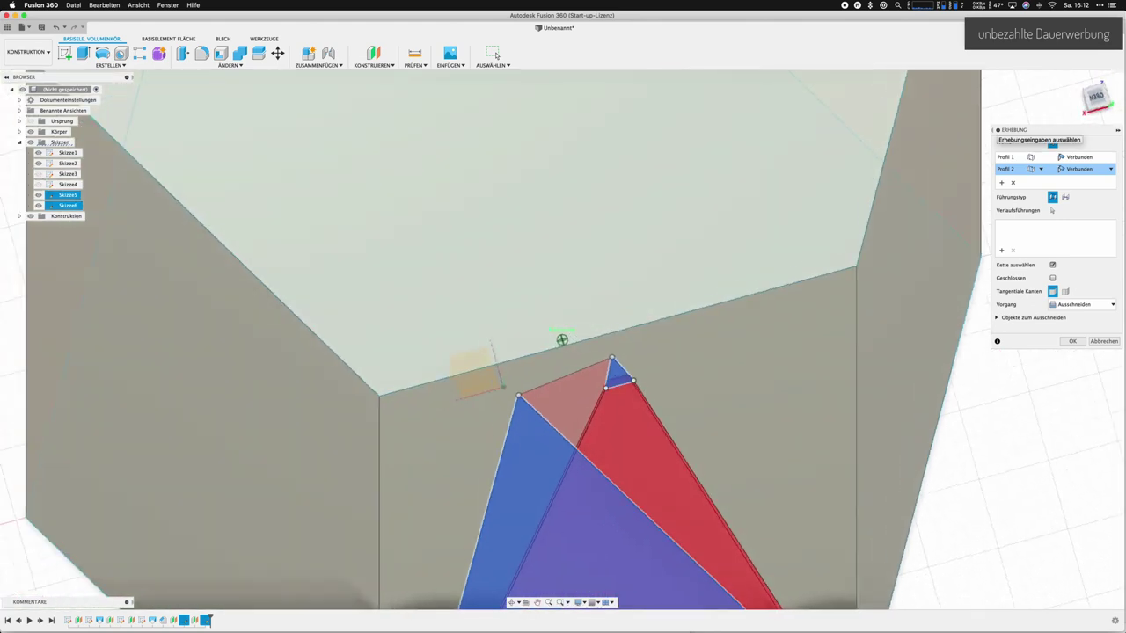
{"action": "scroll", "coordinate": [734, 402], "scroll_direction": "down", "scroll_amount": 5}
{"action": "scroll", "coordinate": [734, 402], "scroll_direction": "up", "scroll_amount": 3}
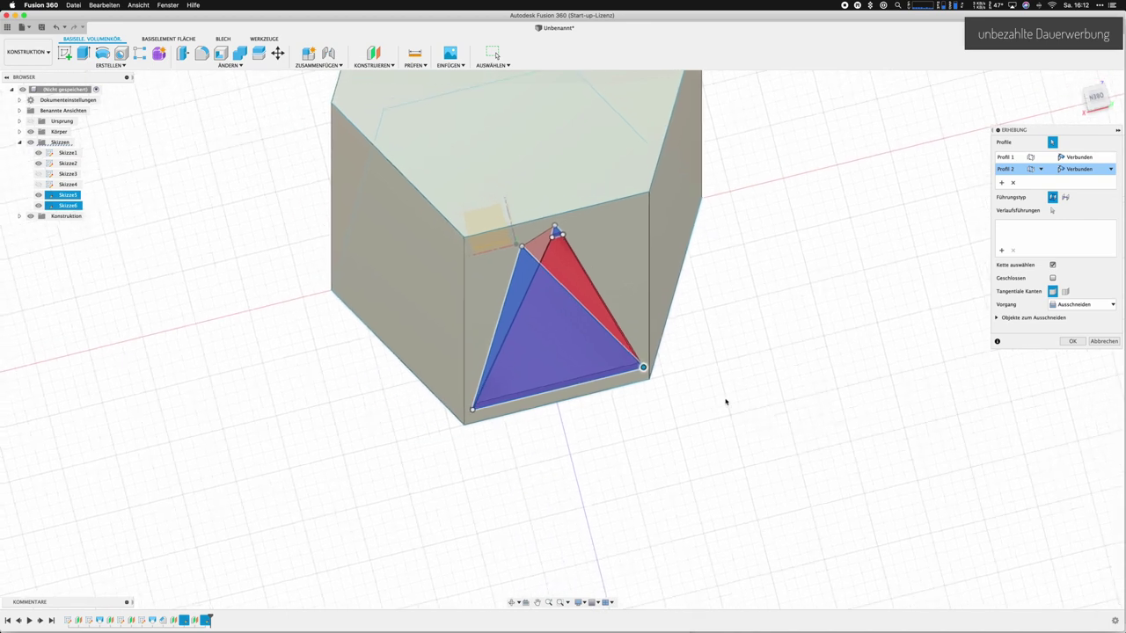
{"action": "key", "text": "Return"}
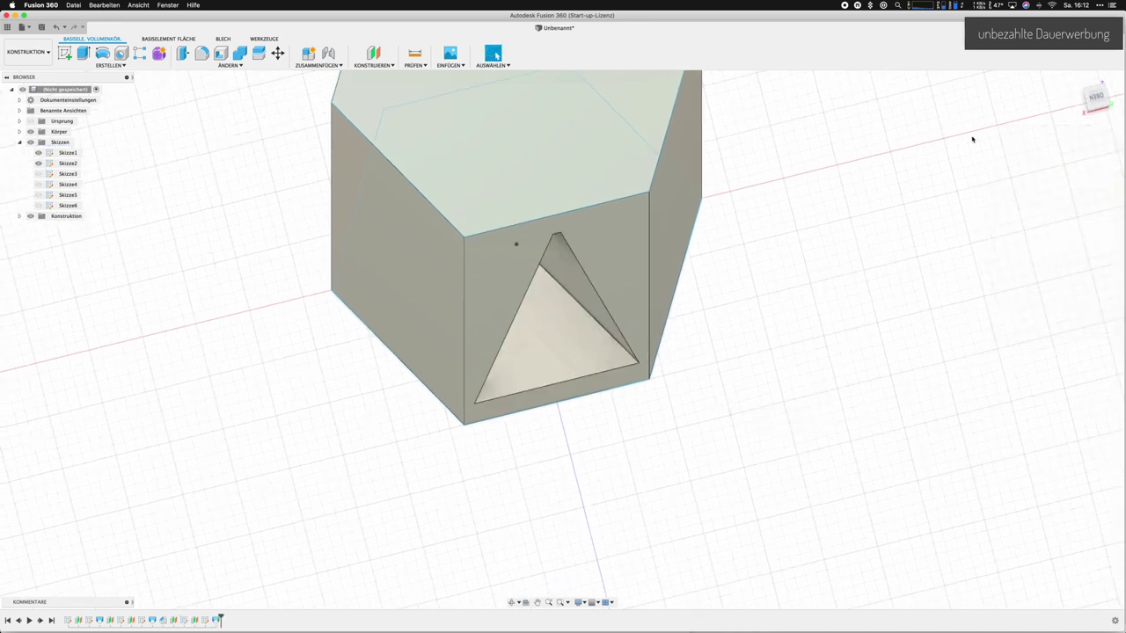
{"action": "left_click_drag", "start_coordinate": [1095, 106], "coordinate": [1084, 102]}
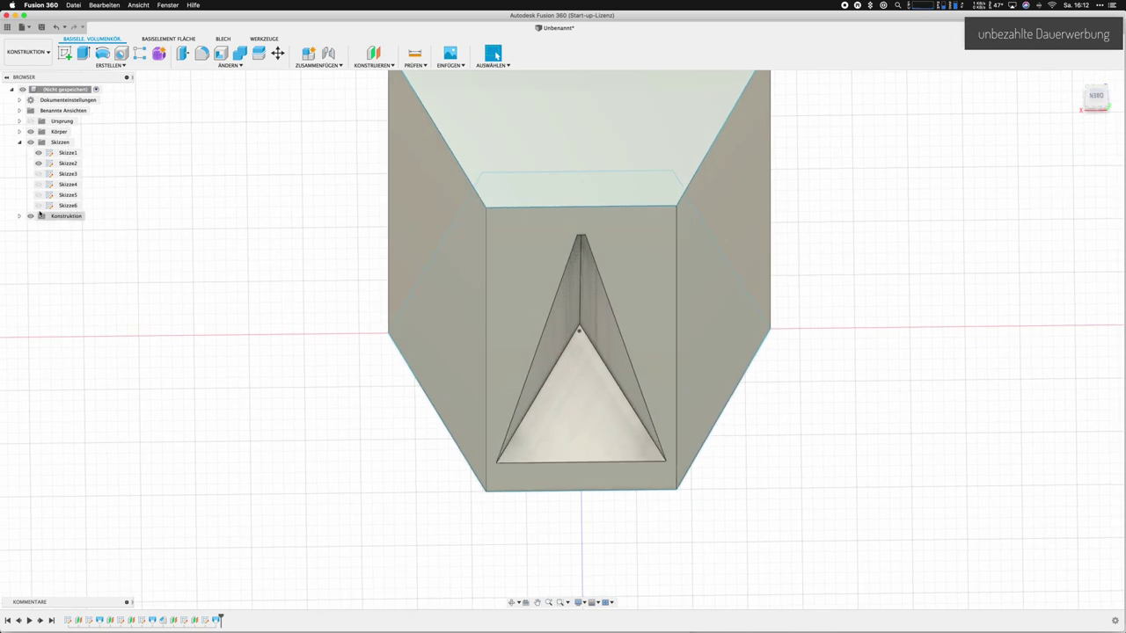
Hide the Körper body, show sketches Skizze4 and Skizze6, and clear the triangle selection
{"action": "left_click", "coordinate": [33, 130]}
{"action": "left_click", "coordinate": [31, 132]}
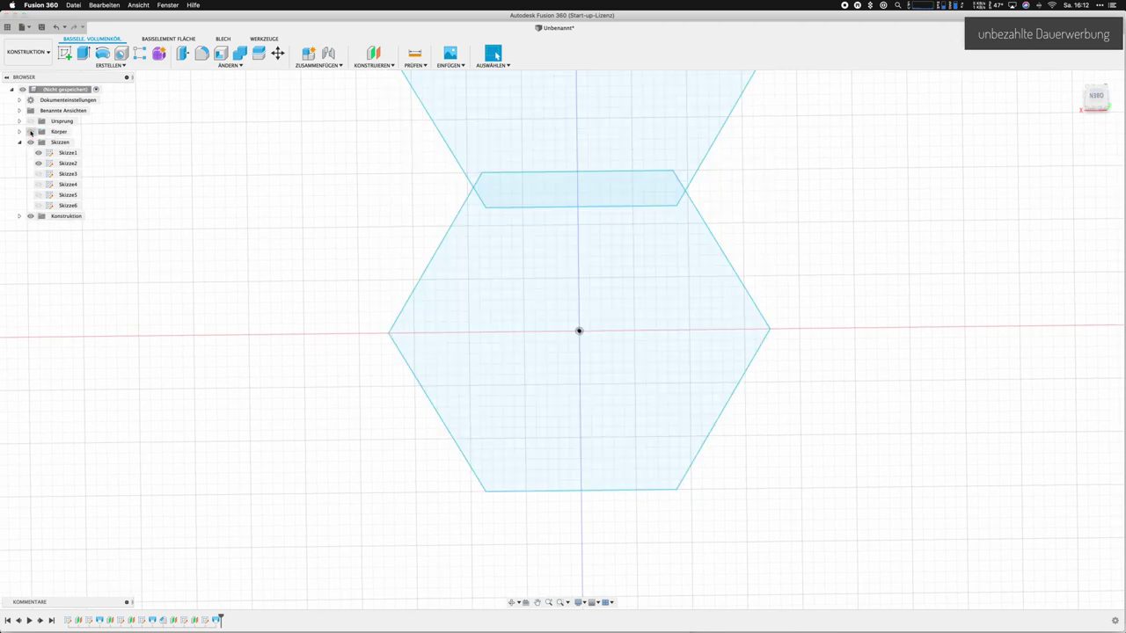
{"action": "left_click", "coordinate": [38, 184]}
{"action": "left_click", "coordinate": [38, 205]}
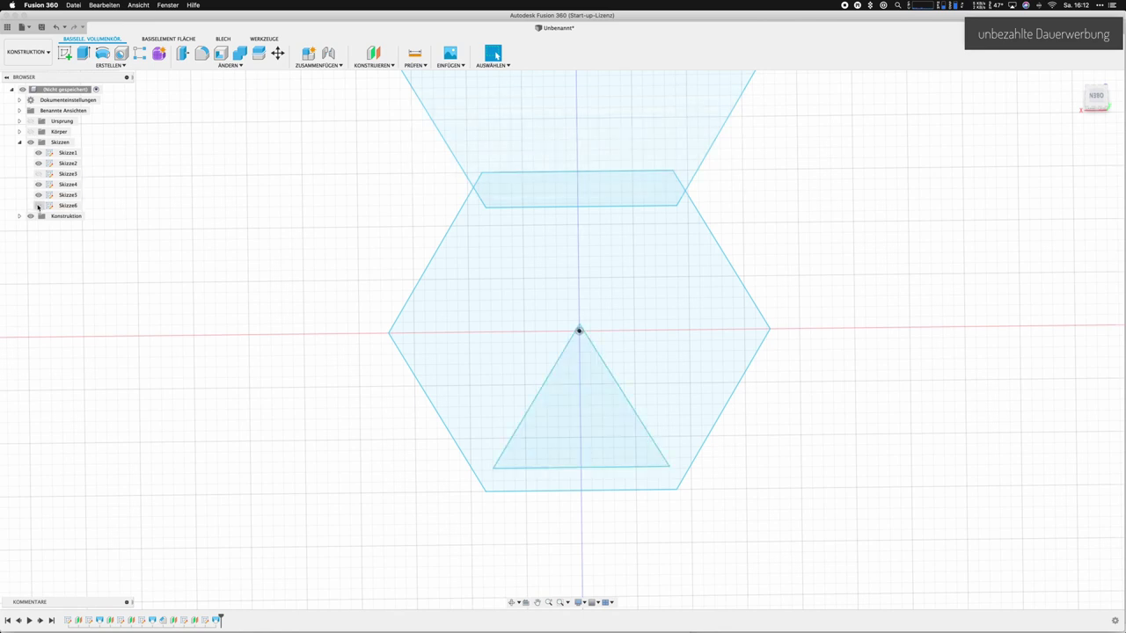
{"action": "left_click", "coordinate": [578, 435]}
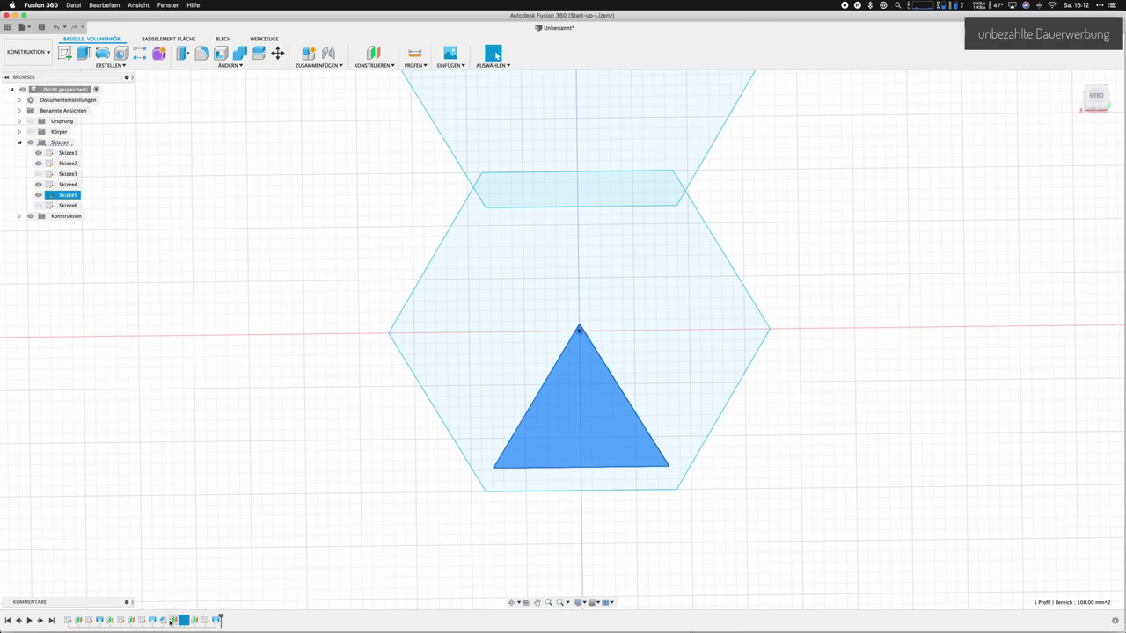
{"action": "key", "text": "Escape"}
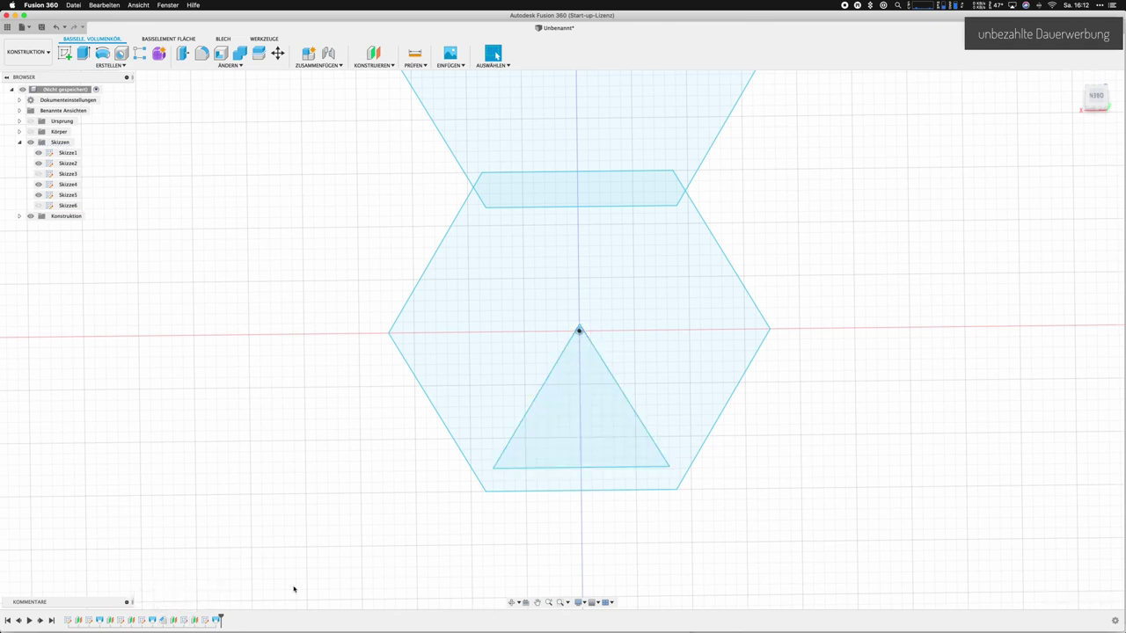
Reopen Skizze5 and add a 5 mm diameter circle centred inside the large triangle
{"action": "double_click", "coordinate": [193, 621]}
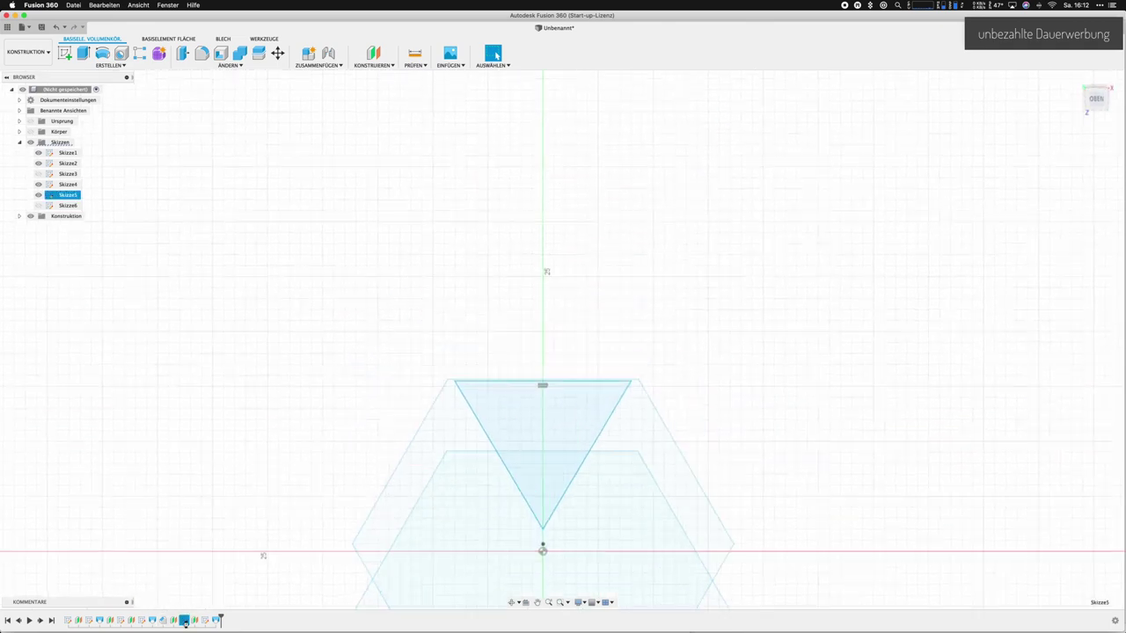
{"action": "key", "text": "c"}
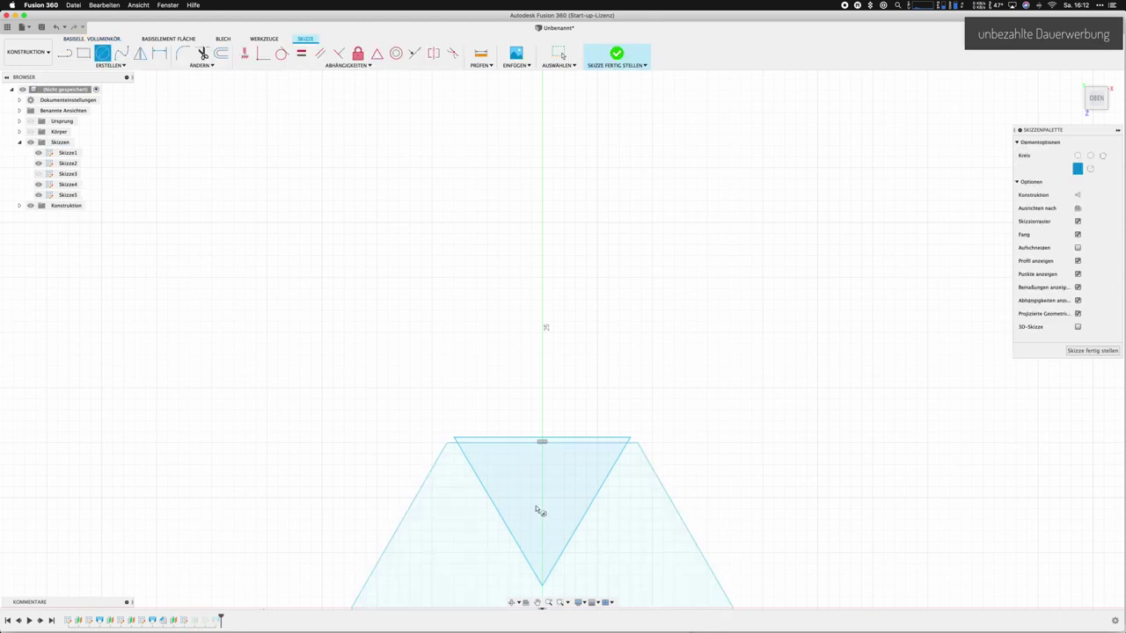
{"action": "left_click", "coordinate": [542, 486]}
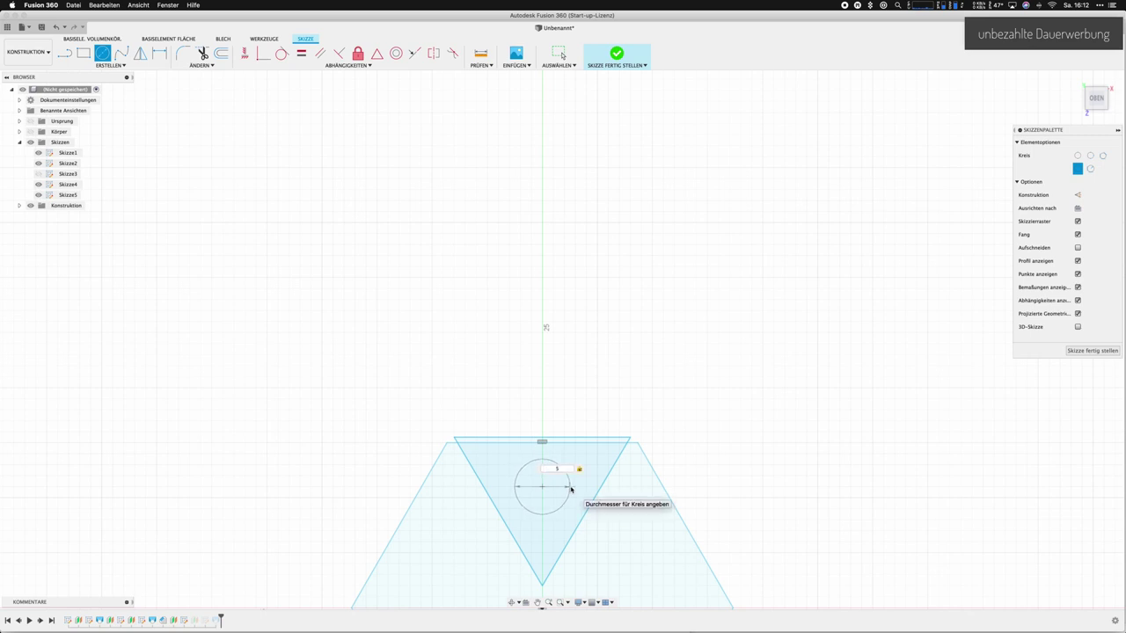
{"action": "key", "text": "Return"}
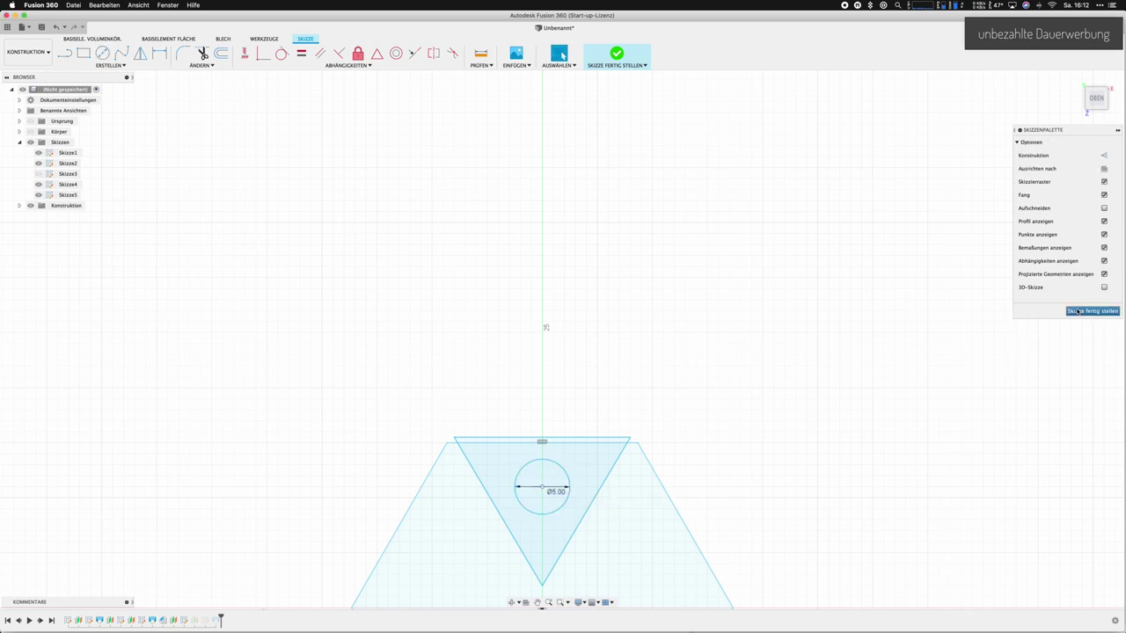
{"action": "left_click", "coordinate": [1092, 310]}
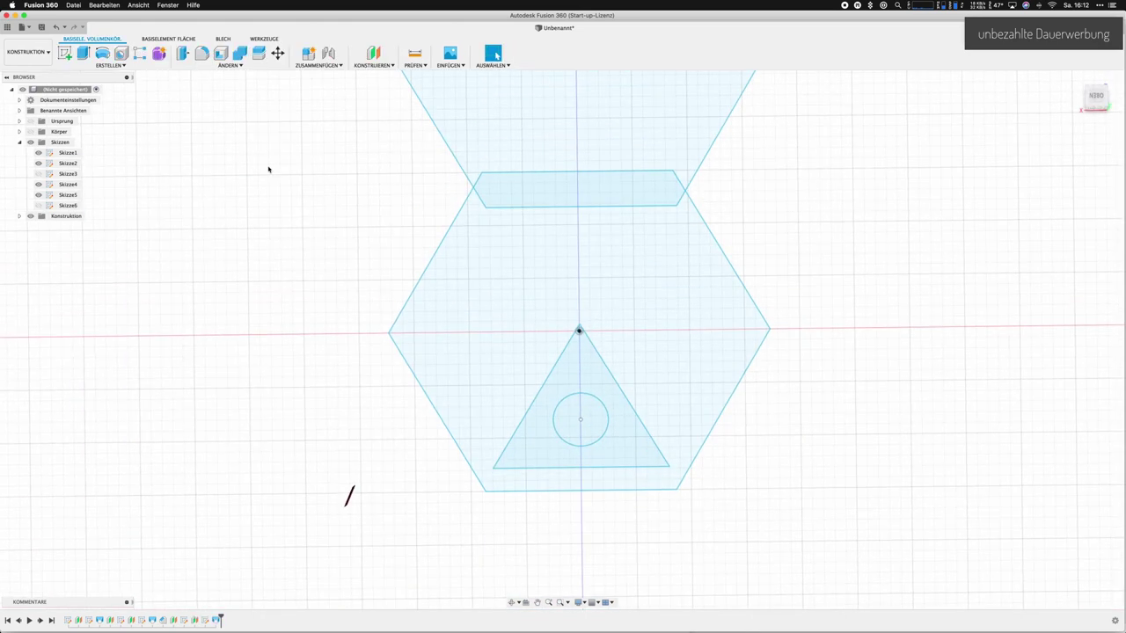
Show the body and extrude the circle -30 mm as an Ausschneiden cut into the pocket
{"action": "left_click", "coordinate": [30, 131]}
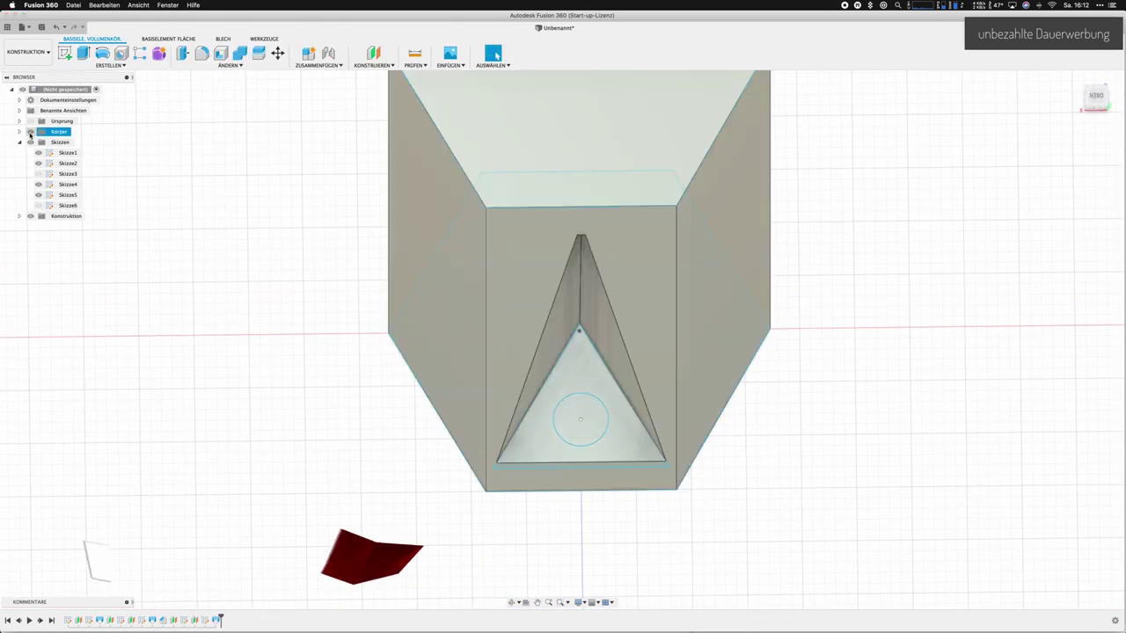
{"action": "left_click", "coordinate": [577, 413]}
{"action": "key", "text": "e"}
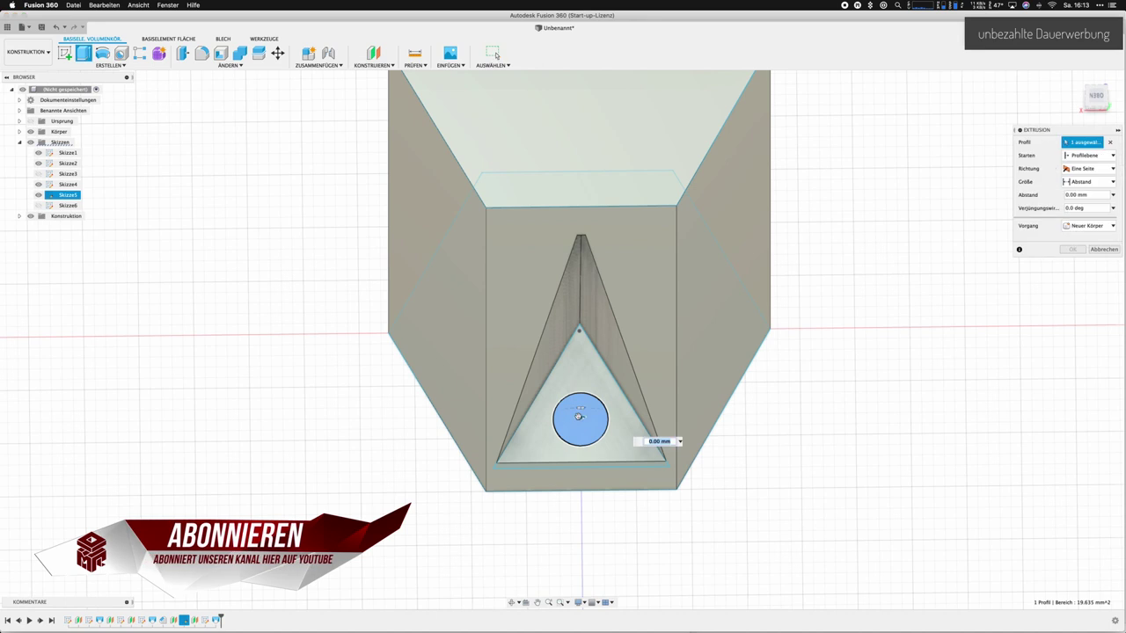
{"action": "left_click_drag", "start_coordinate": [578, 415], "coordinate": [581, 506]}
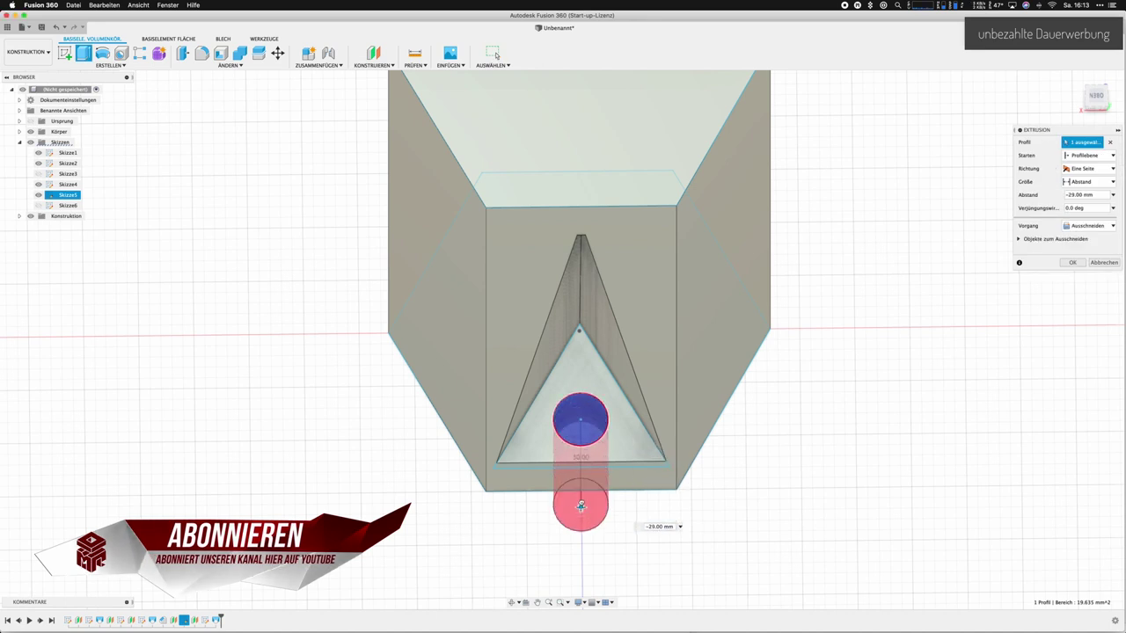
{"action": "key", "text": "Return"}
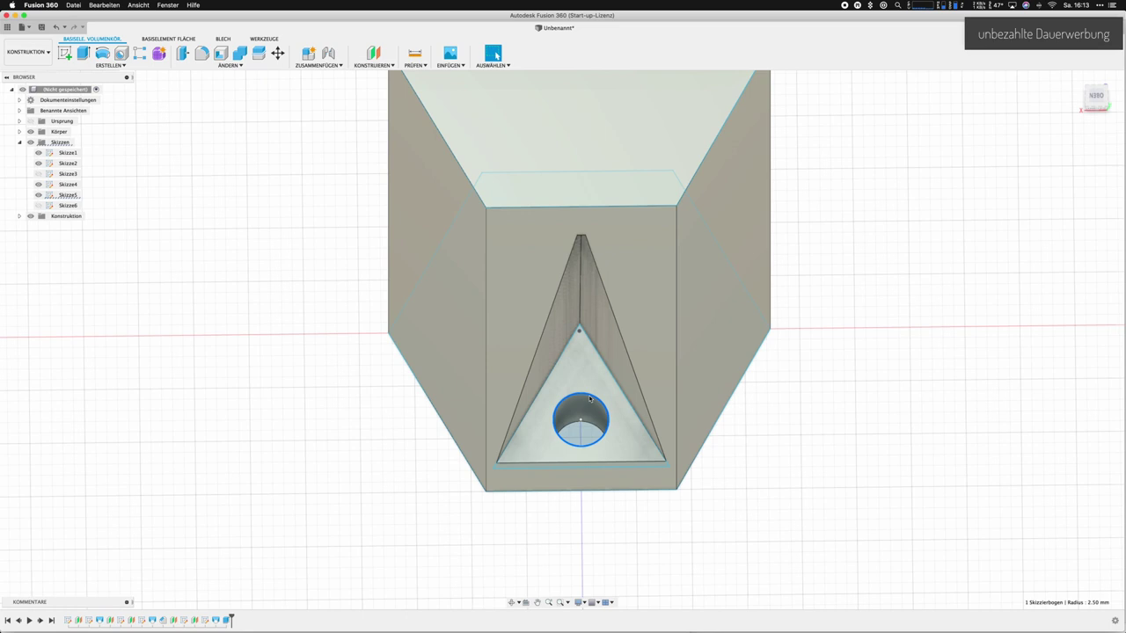
Apply a 2 mm Fase chamfer to the round hole's circular edge
{"action": "left_click", "coordinate": [230, 65]}
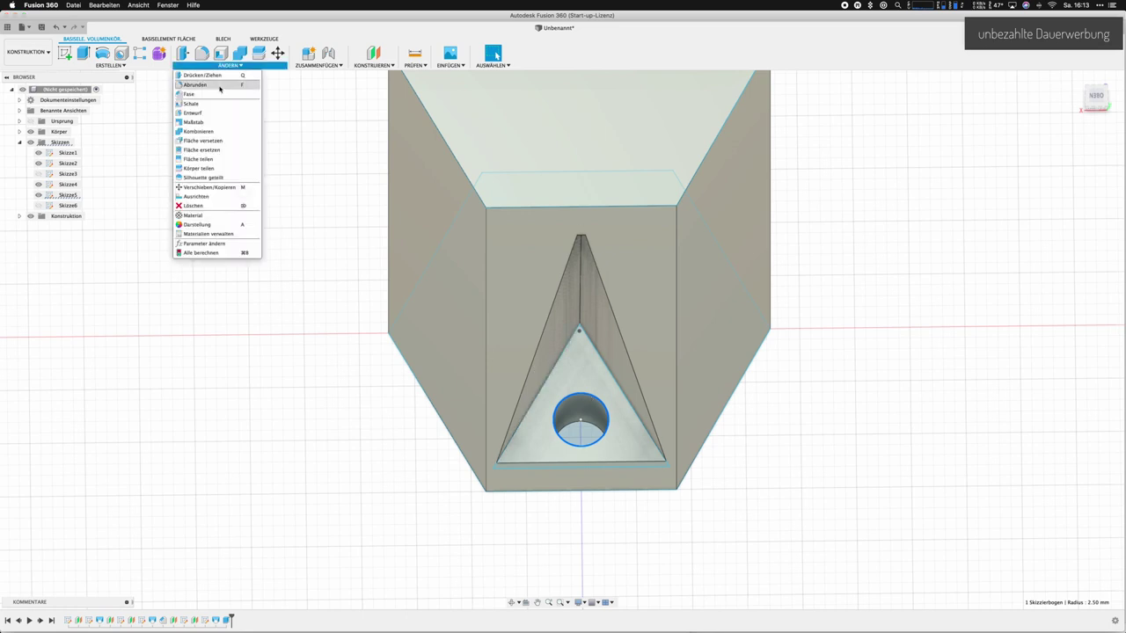
{"action": "left_click", "coordinate": [195, 95]}
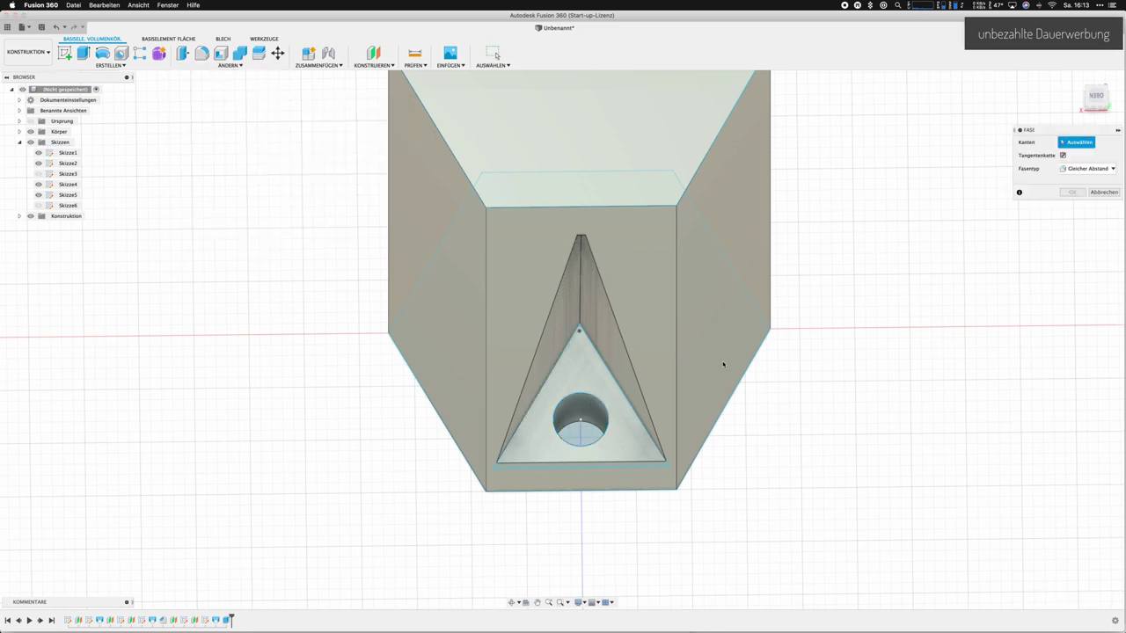
{"action": "left_click", "coordinate": [597, 409]}
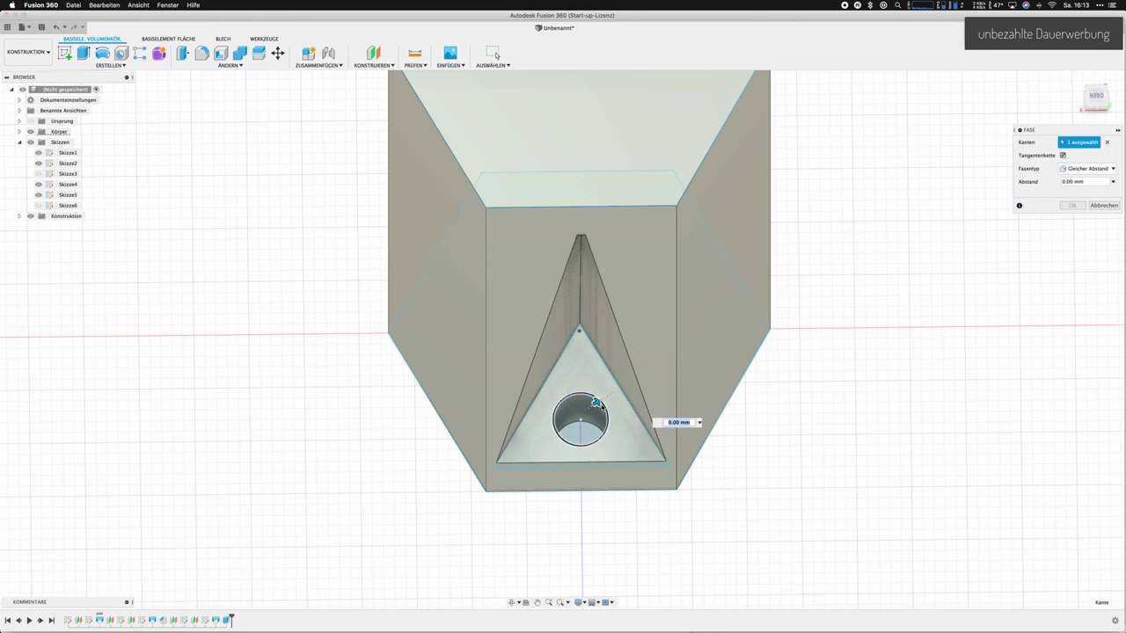
{"action": "left_click_drag", "start_coordinate": [596, 402], "coordinate": [603, 399]}
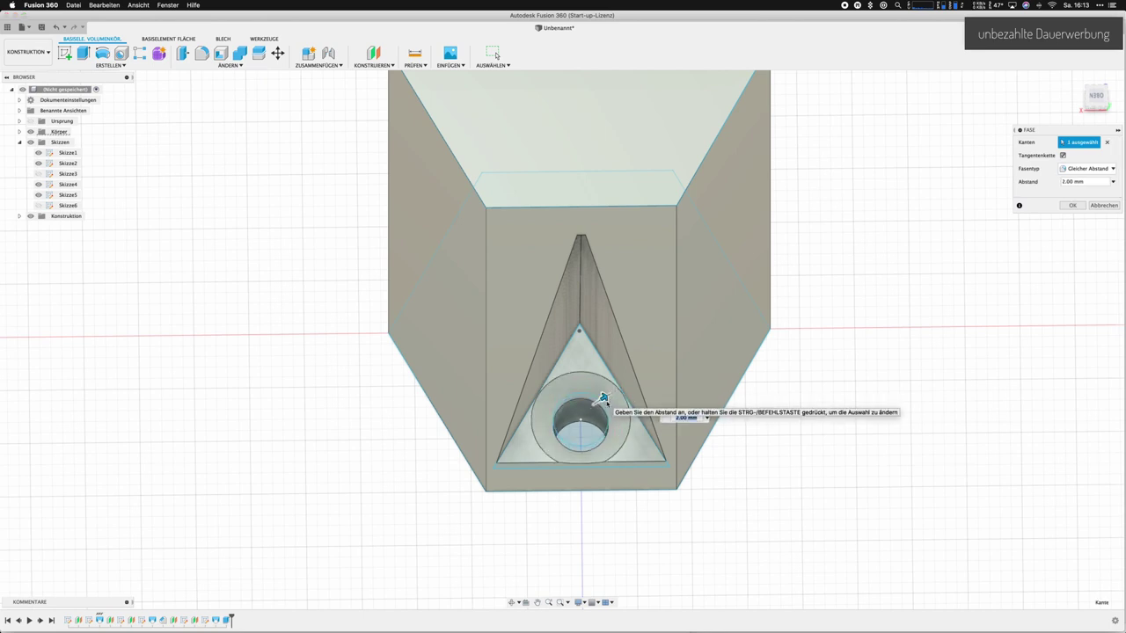
{"action": "key", "text": "Return"}
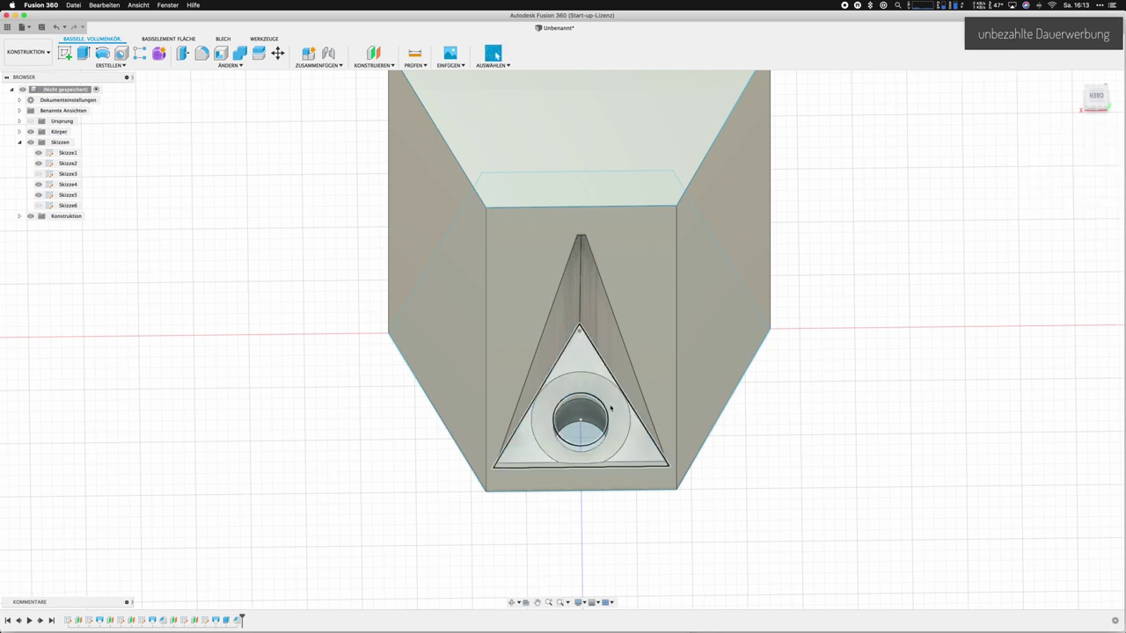
Zoom out, switch to the OBEN top view, and pan and zoom to centre the hexagon
{"action": "scroll", "coordinate": [648, 279], "scroll_direction": "down", "scroll_amount": 2}
{"action": "scroll", "coordinate": [648, 279], "scroll_direction": "down", "scroll_amount": 3}
{"action": "scroll", "coordinate": [648, 278], "scroll_direction": "down", "scroll_amount": 2}
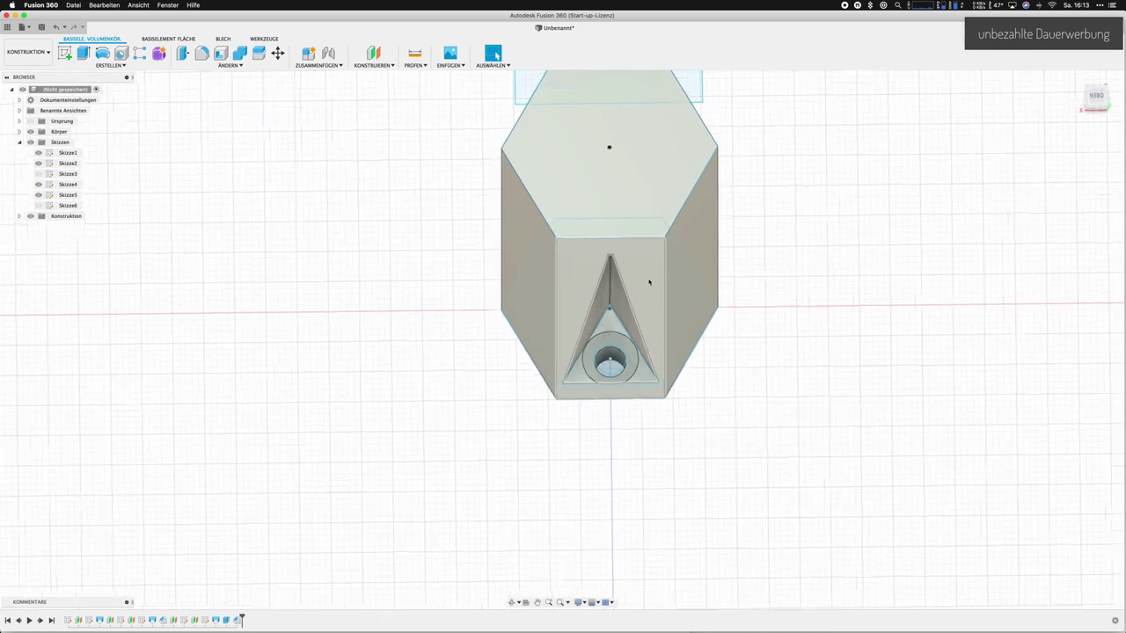
{"action": "scroll", "coordinate": [649, 281], "scroll_direction": "down", "scroll_amount": 2}
{"action": "left_click", "coordinate": [1098, 95]}
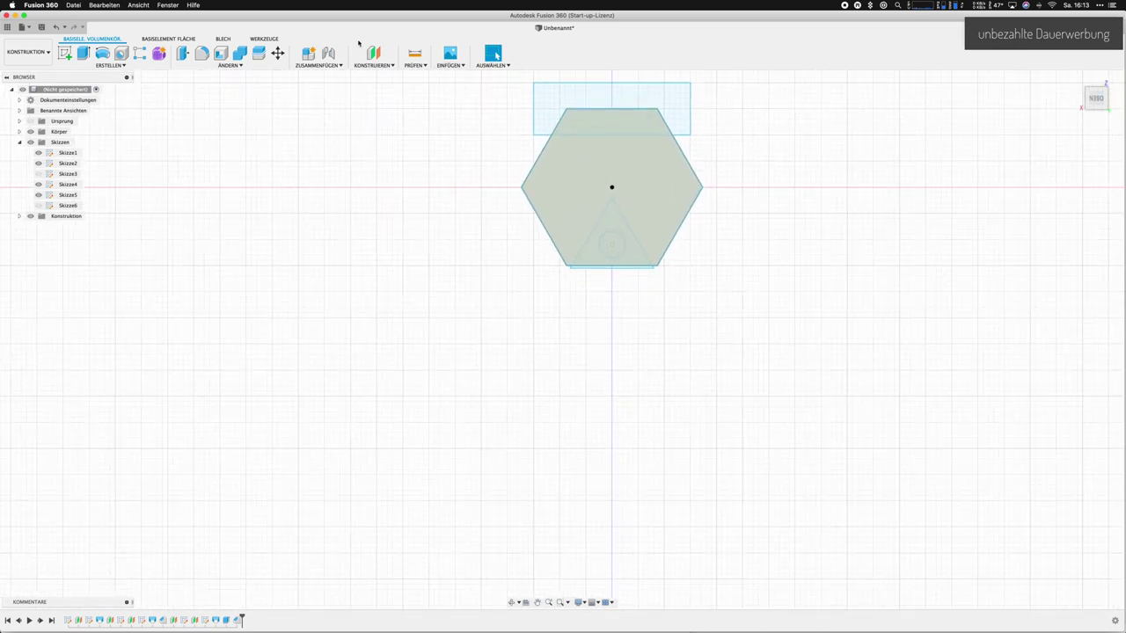
{"action": "left_click", "coordinate": [538, 602]}
{"action": "mouse_move", "coordinate": [598, 258]}
{"action": "left_mouse_down"}
{"action": "mouse_move", "coordinate": [545, 423]}
{"action": "mouse_move", "coordinate": [558, 443]}
{"action": "left_mouse_up"}
{"action": "scroll", "coordinate": [545, 424], "scroll_direction": "up", "scroll_amount": 5}
{"action": "scroll", "coordinate": [561, 442], "scroll_direction": "up", "scroll_amount": 2}
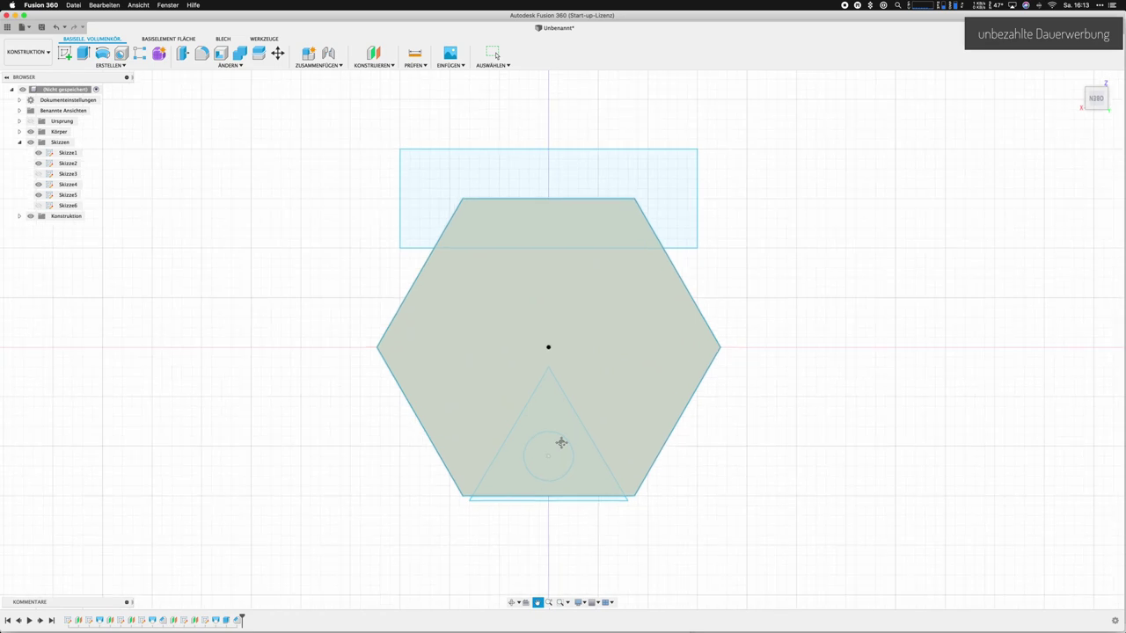
{"action": "key", "text": "Escape"}
Insert the SVG logo on the hexagon's top face, rotate it 180°, centre it and finish the sketch
{"action": "left_click", "coordinate": [451, 65]}
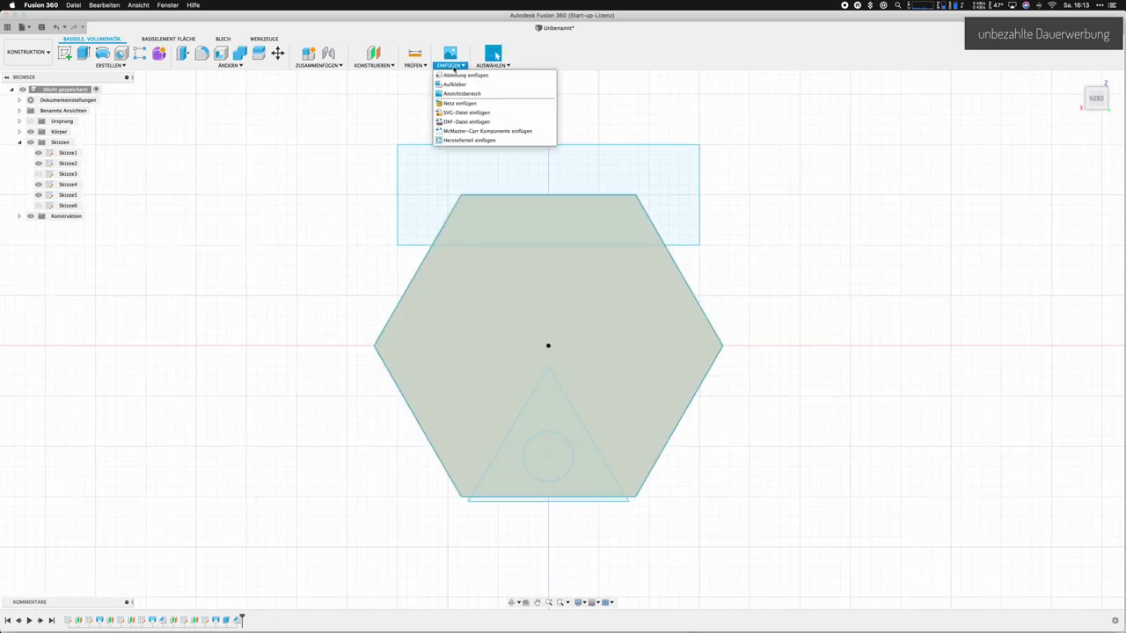
{"action": "left_click", "coordinate": [457, 114]}
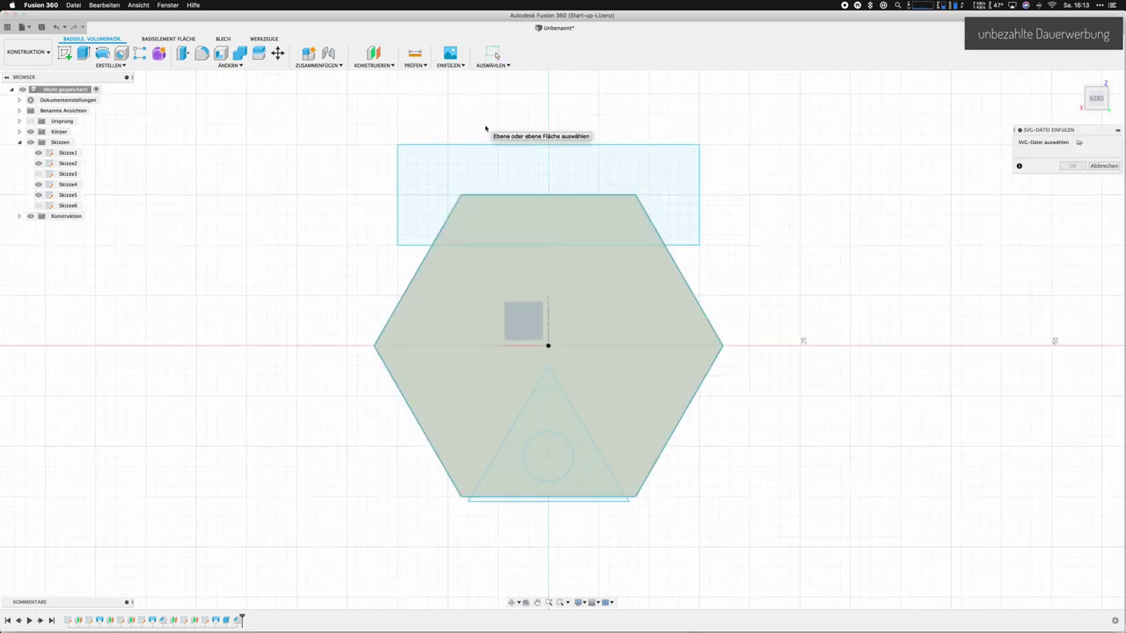
{"action": "left_click", "coordinate": [534, 318]}
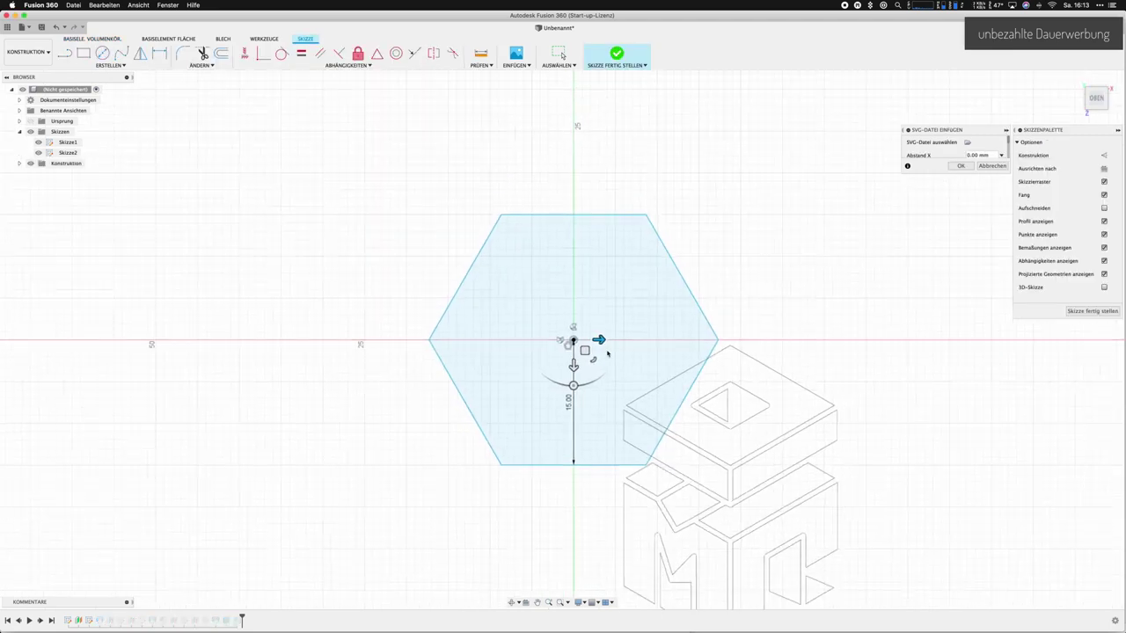
{"action": "left_click_drag", "start_coordinate": [580, 386], "coordinate": [574, 293]}
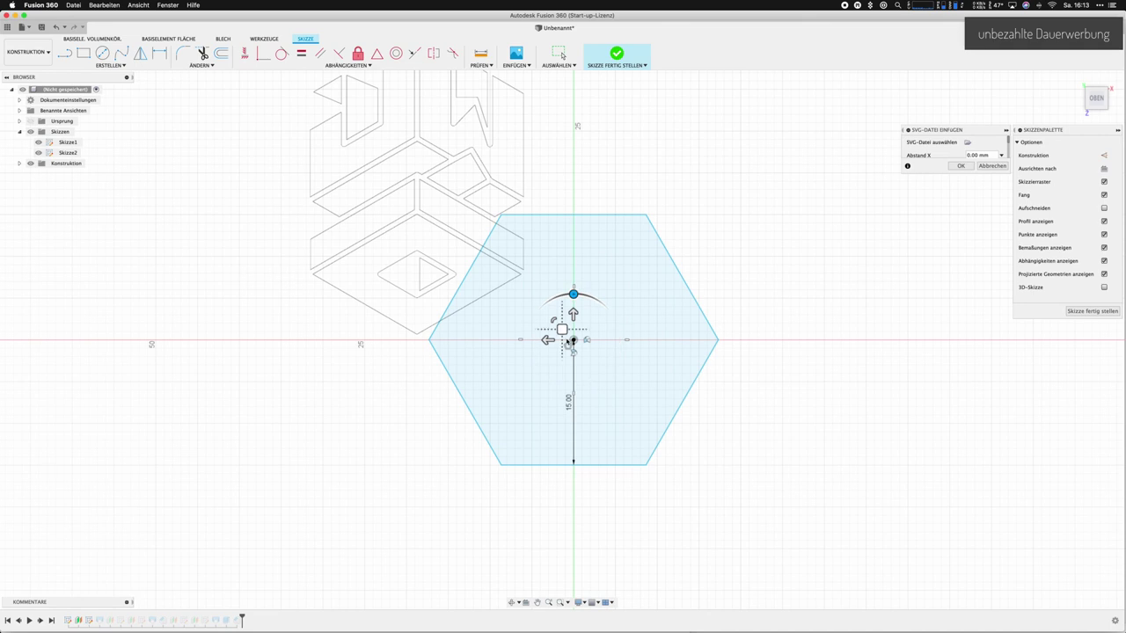
{"action": "left_click_drag", "start_coordinate": [562, 330], "coordinate": [717, 441]}
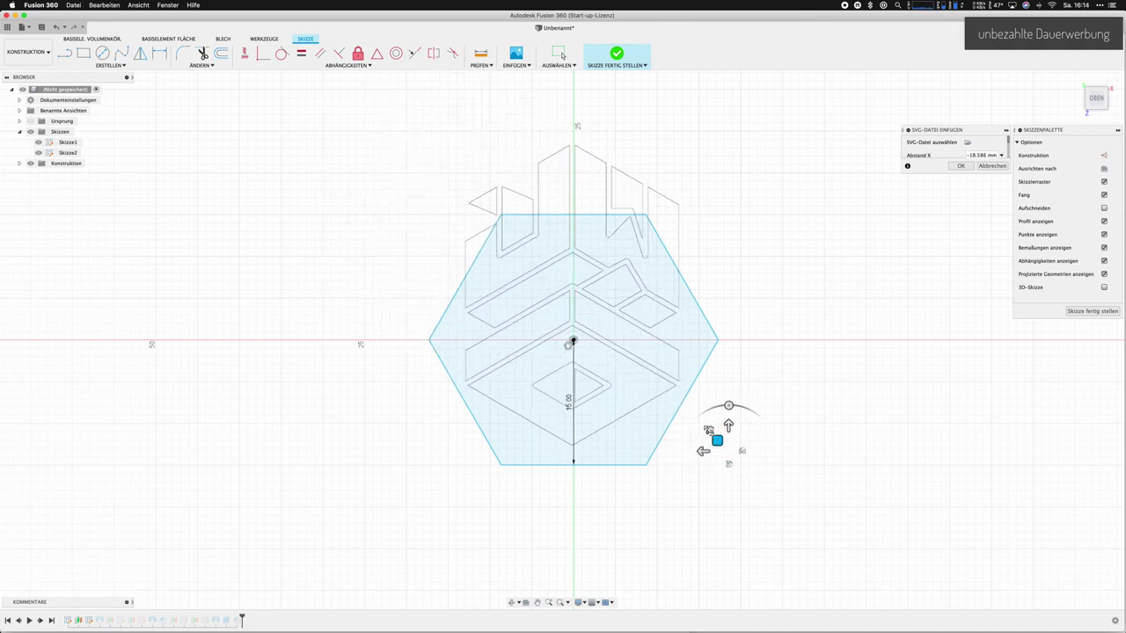
{"action": "left_click_drag", "start_coordinate": [716, 441], "coordinate": [672, 437]}
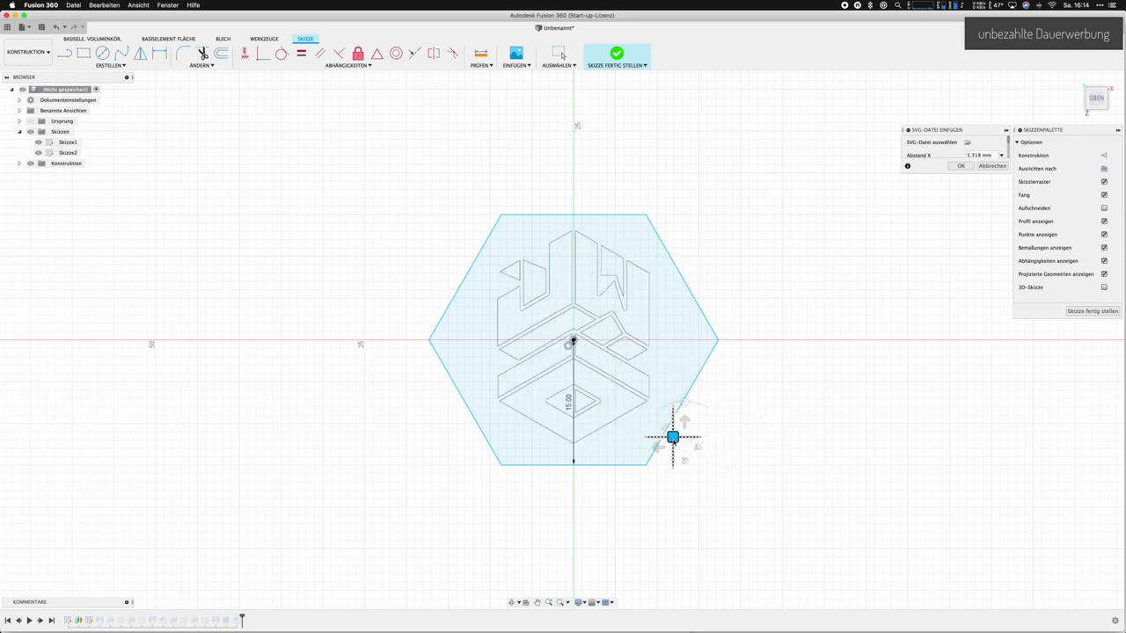
{"action": "left_click", "coordinate": [963, 166]}
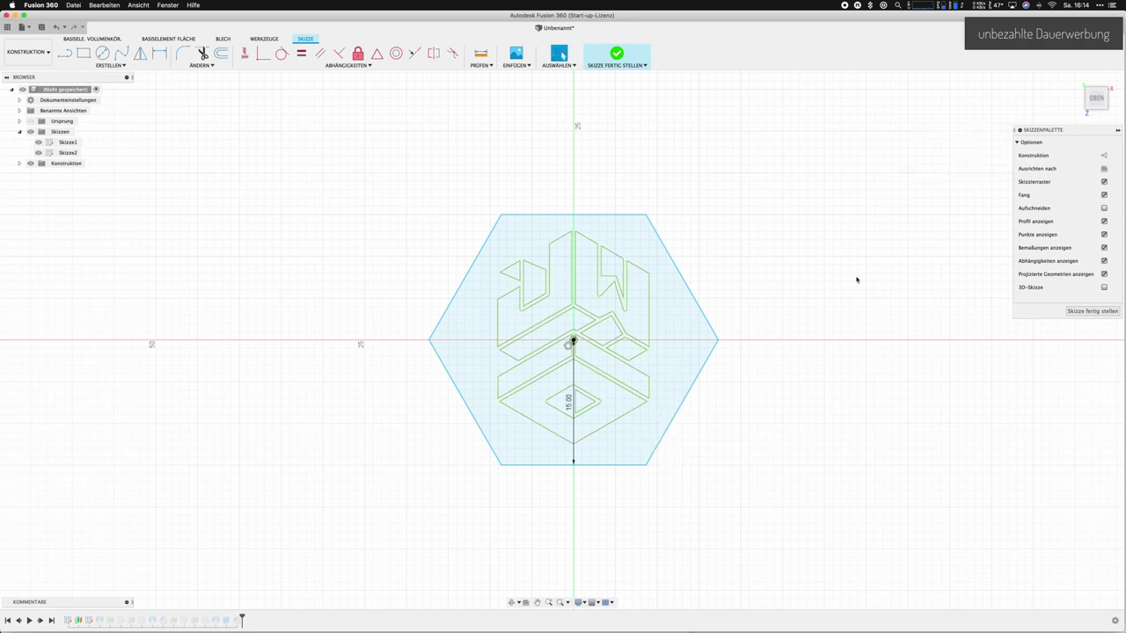
{"action": "left_click", "coordinate": [1092, 311]}
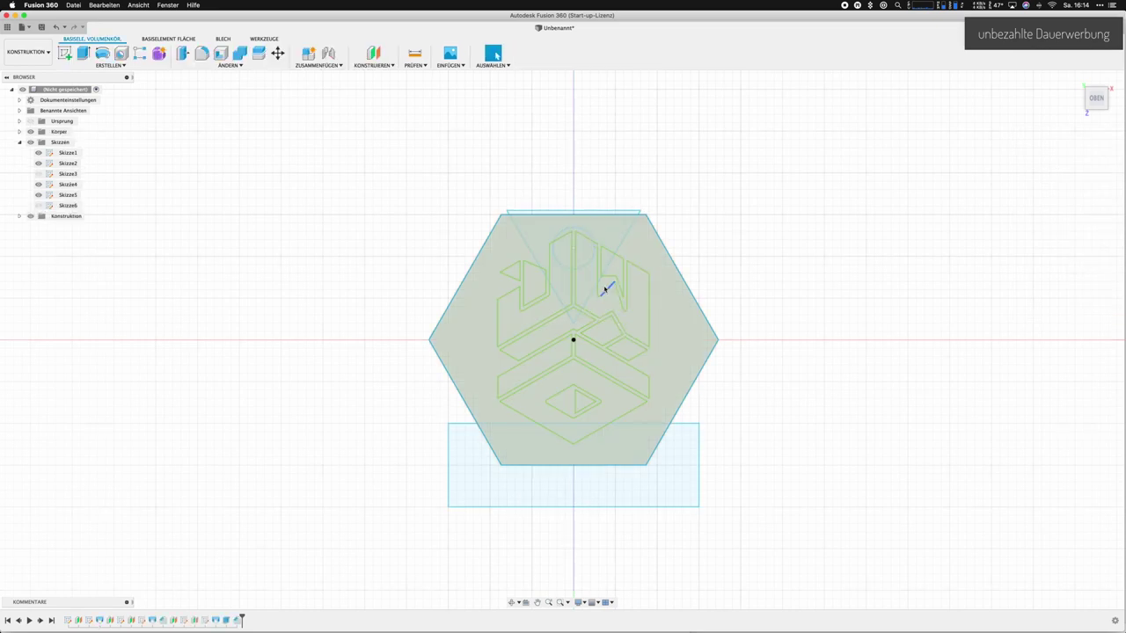
Select all ten logo profiles, including the diamonds, parallelograms, inner triangle and J-shape
{"action": "left_click", "coordinate": [602, 251]}
{"action": "left_click", "coordinate": [603, 329], "text": "shift"}
{"action": "left_click", "coordinate": [626, 350], "text": "shift"}
{"action": "left_click", "coordinate": [614, 369], "text": "shift"}
{"action": "left_click", "coordinate": [598, 391], "text": "shift"}
{"action": "left_click", "coordinate": [585, 402], "text": "shift"}
{"action": "left_click", "coordinate": [550, 360], "text": "shift"}
{"action": "left_click", "coordinate": [535, 327], "text": "shift"}
{"action": "left_click", "coordinate": [526, 292], "text": "shift"}
{"action": "left_click", "coordinate": [513, 273], "text": "shift"}
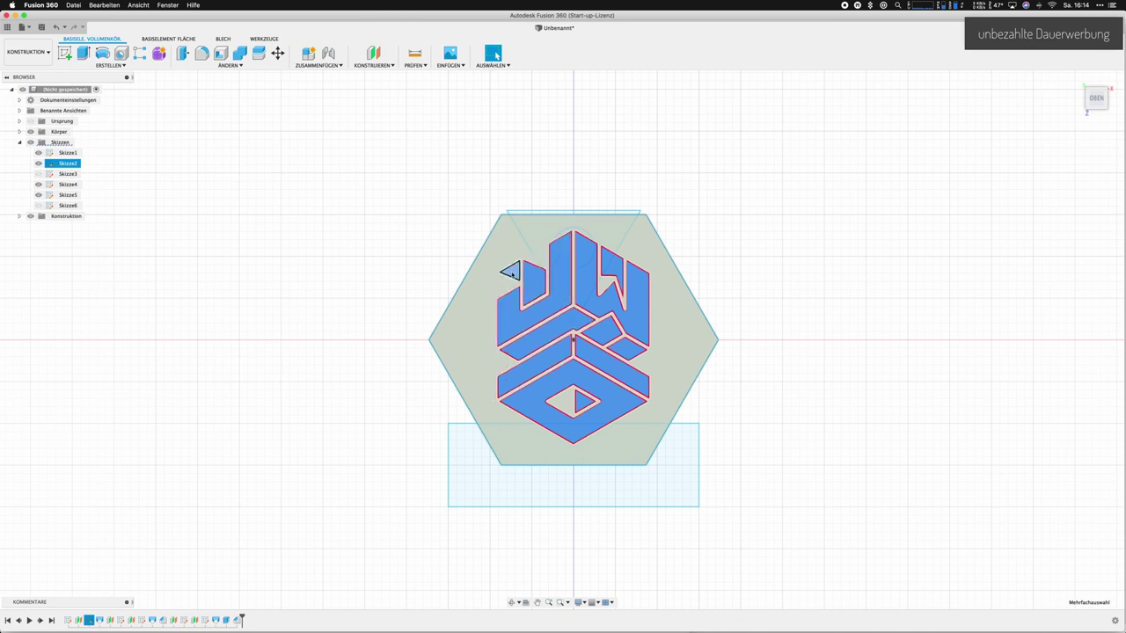
Extrude the selected logo profiles -1 mm as a cut into the hexagonal face
{"action": "key", "text": "e"}
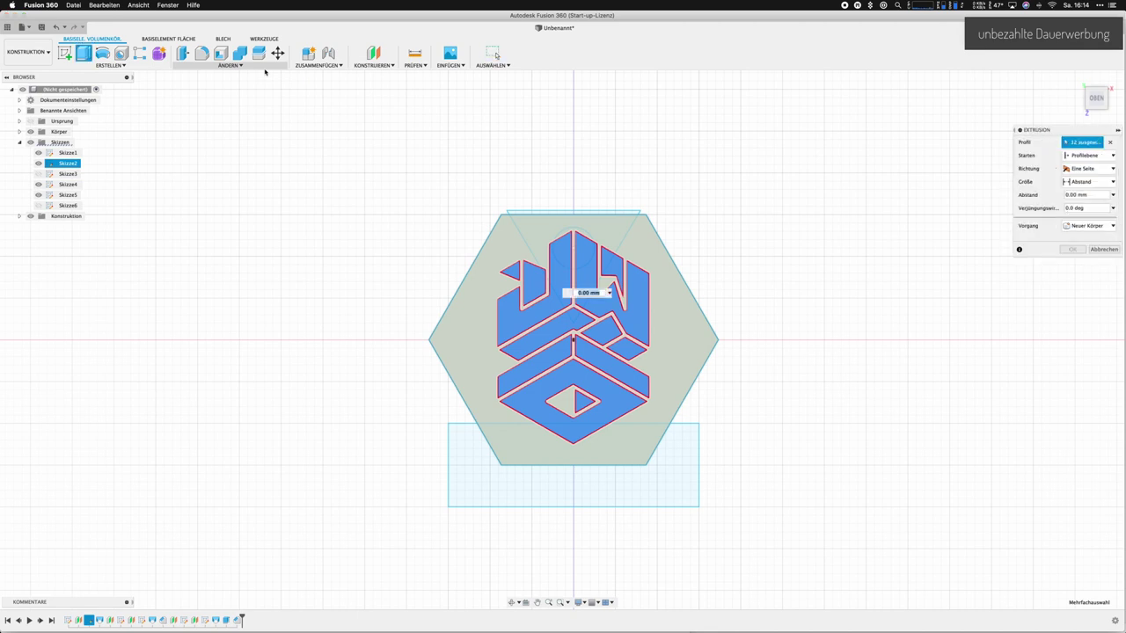
{"action": "mouse_move", "coordinate": [1096, 97]}
{"action": "left_click", "coordinate": [1118, 91]}
{"action": "left_click", "coordinate": [1118, 91]}
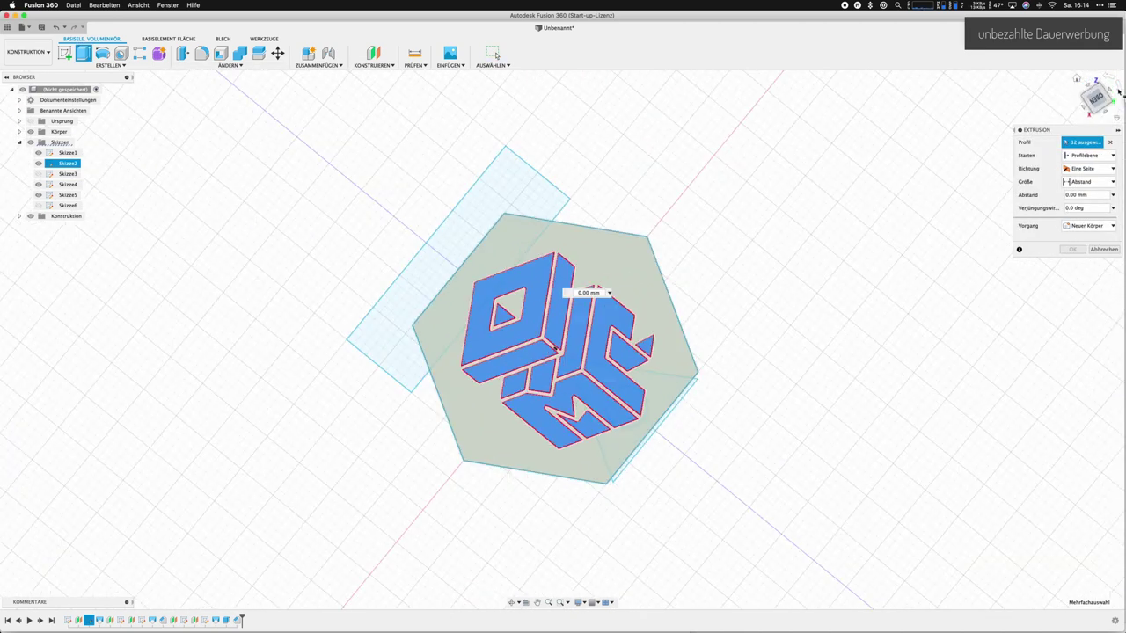
{"action": "left_click_drag", "start_coordinate": [1091, 108], "coordinate": [898, 243]}
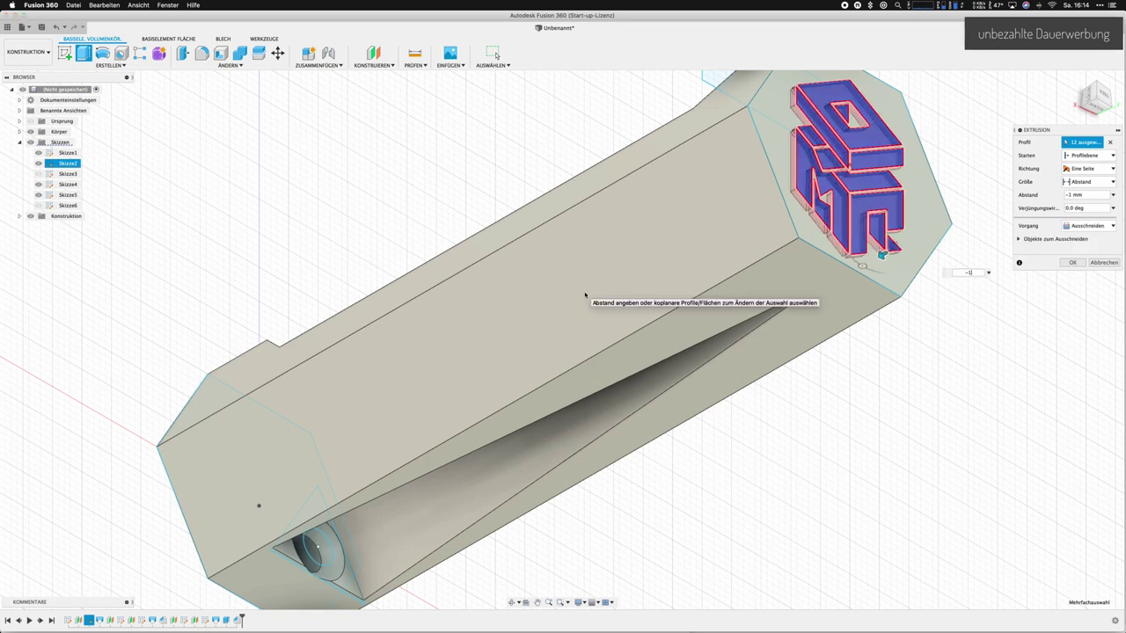
{"action": "key", "text": "Return"}
{"action": "scroll", "coordinate": [941, 190], "scroll_direction": "down", "scroll_amount": 3}
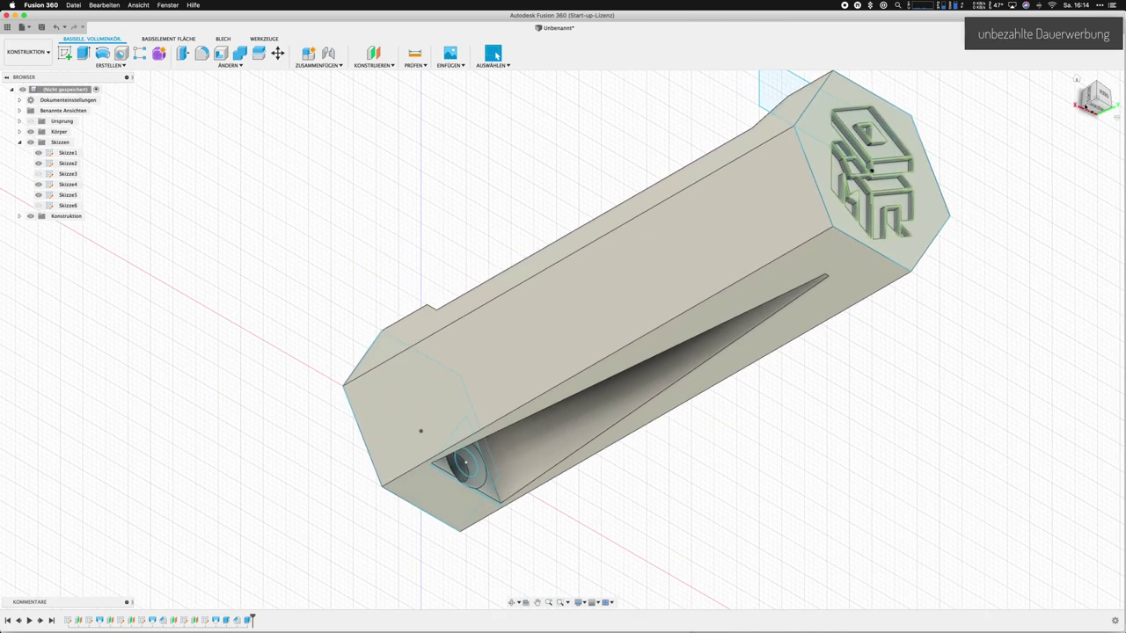
Orbit to inspect the engraving, then hide sketches Skizze1, Skizze2, Skizze4 and Skizze5
{"action": "middle_click_drag", "start_coordinate": [562, 266], "coordinate": [562, 339], "text": "shift"}
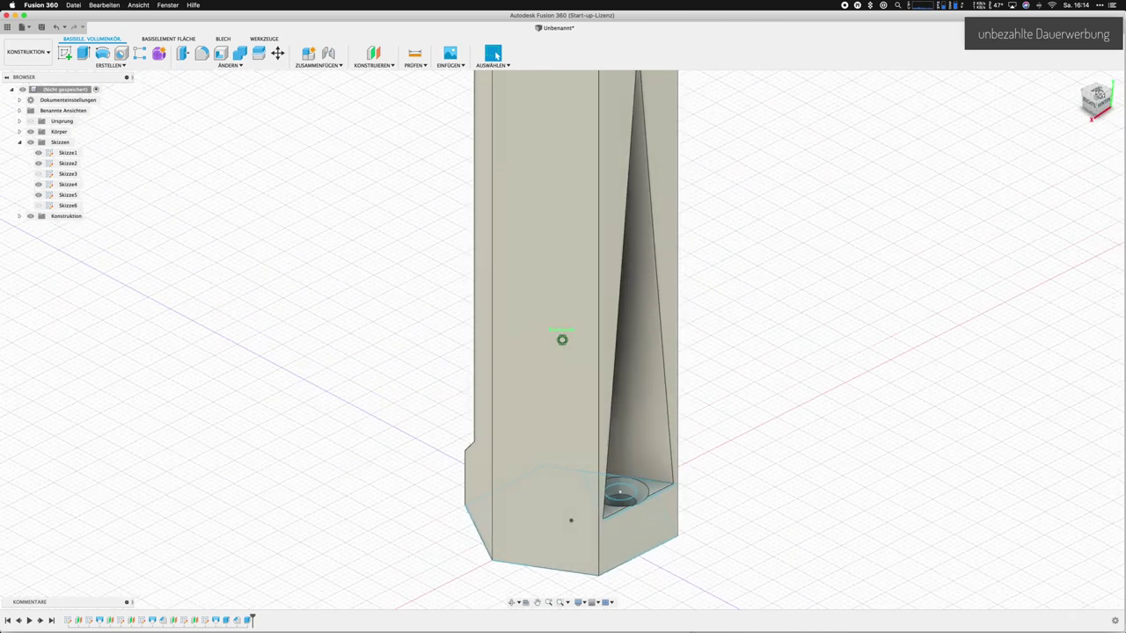
{"action": "mouse_move", "coordinate": [574, 449]}
{"action": "middle_mouse_down", "text": "shift"}
{"action": "mouse_move", "coordinate": [604, 139]}
{"action": "mouse_move", "coordinate": [633, 220]}
{"action": "middle_mouse_up", "text": "shift"}
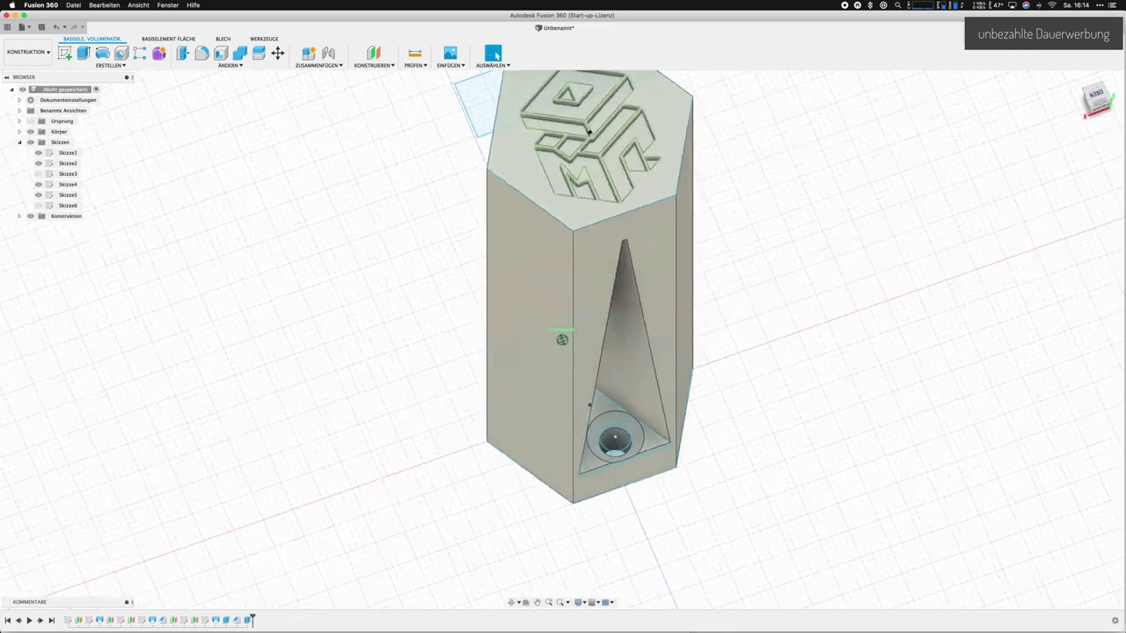
{"action": "mouse_move", "coordinate": [562, 339]}
{"action": "middle_mouse_down", "text": "shift"}
{"action": "mouse_move", "coordinate": [578, 238]}
{"action": "mouse_move", "coordinate": [569, 213]}
{"action": "mouse_move", "coordinate": [601, 253]}
{"action": "mouse_move", "coordinate": [604, 318]}
{"action": "middle_mouse_up", "text": "shift"}
{"action": "left_click", "coordinate": [38, 194]}
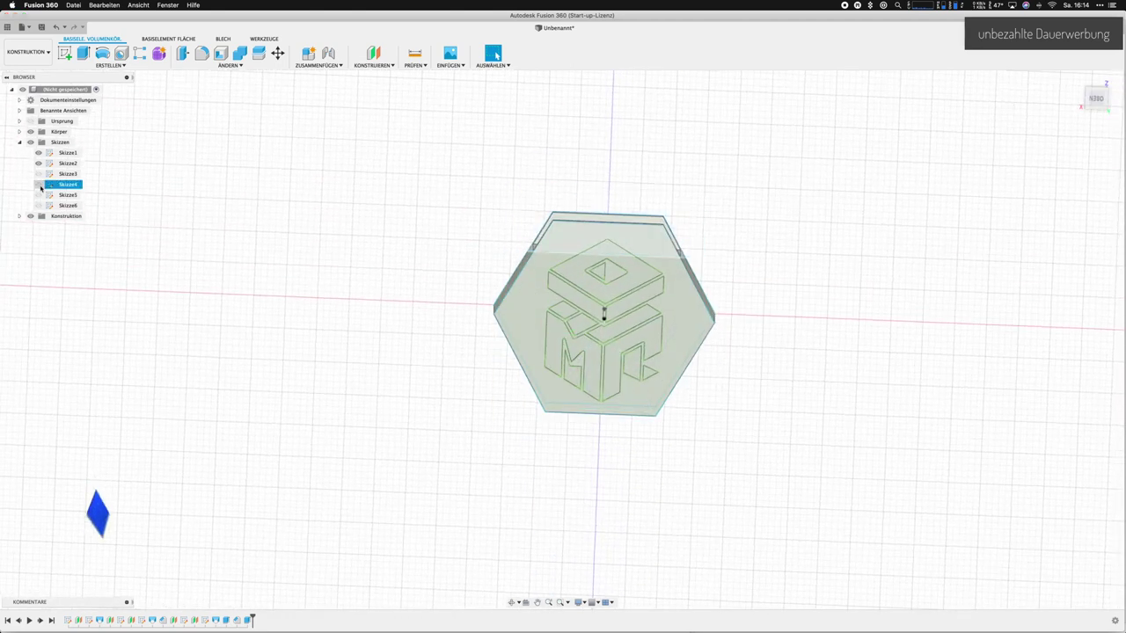
{"action": "left_click", "coordinate": [38, 184]}
{"action": "left_click", "coordinate": [38, 163]}
{"action": "left_click", "coordinate": [38, 152]}
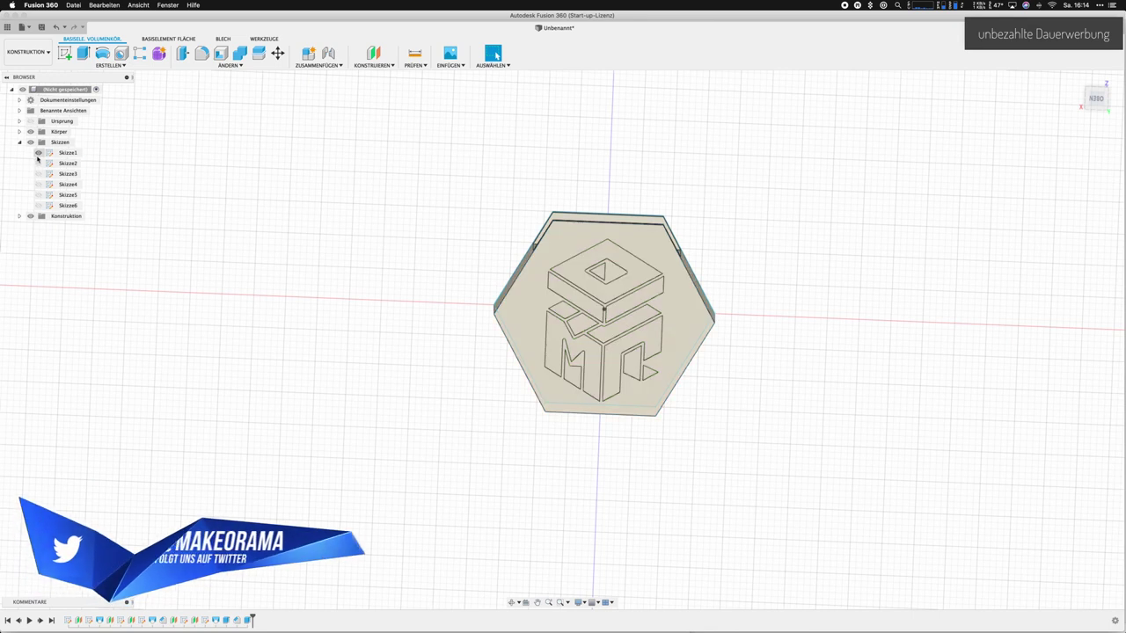
Chamfer the six outer edges of the top hexagonal logo face with a 2 mm Chamfer
{"action": "left_click", "coordinate": [229, 65]}
{"action": "left_click", "coordinate": [228, 93]}
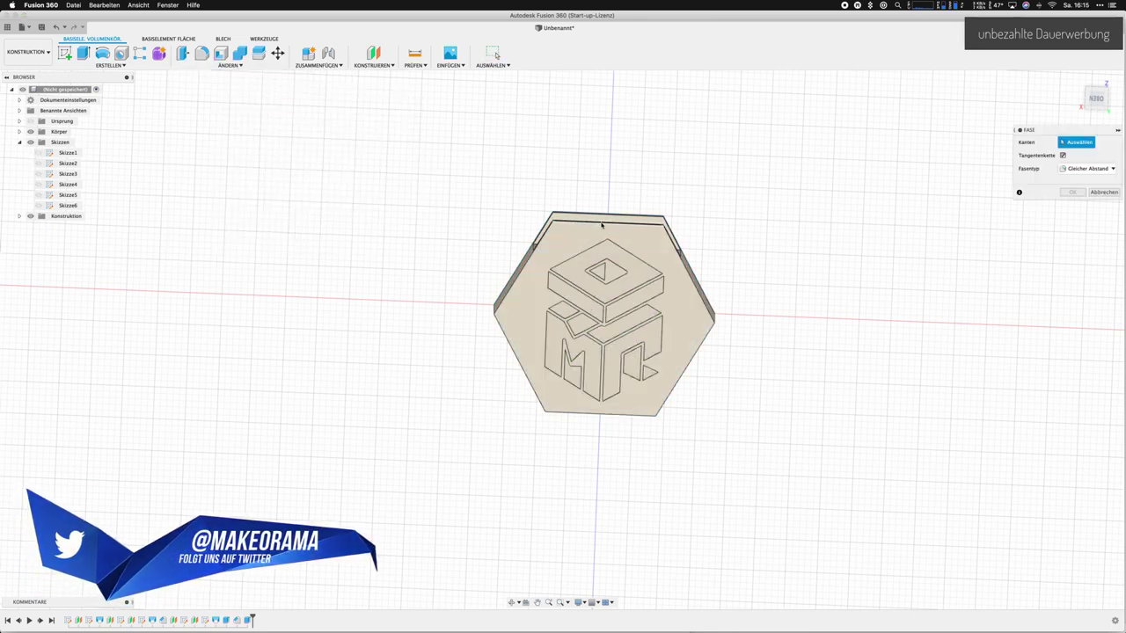
{"action": "scroll", "coordinate": [602, 225], "scroll_direction": "up", "scroll_amount": 4}
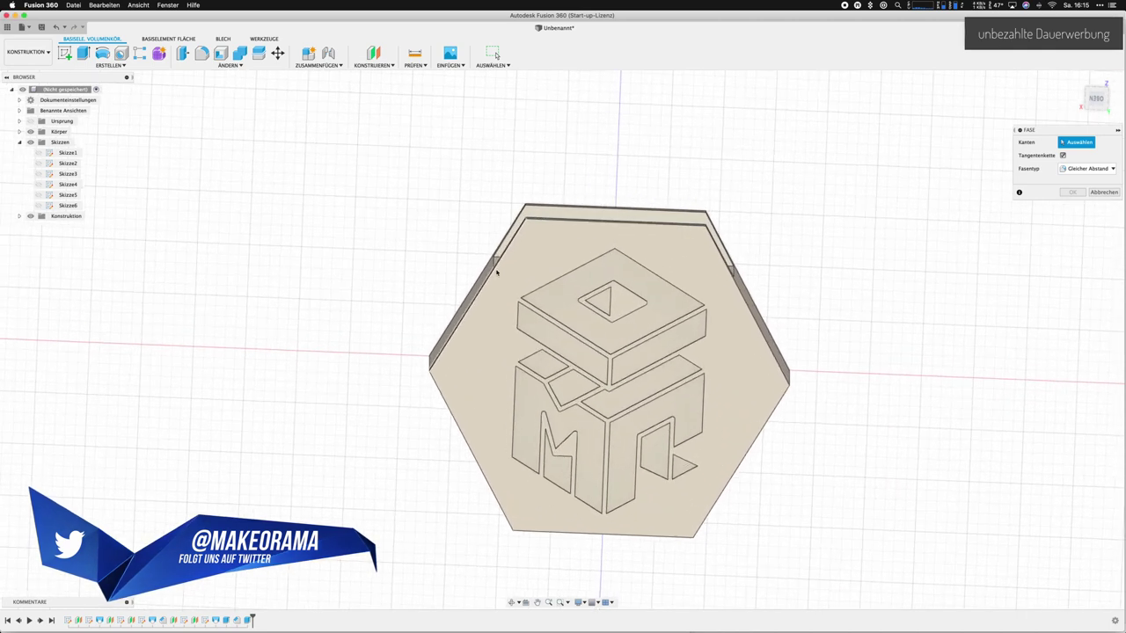
{"action": "left_click", "coordinate": [1095, 97]}
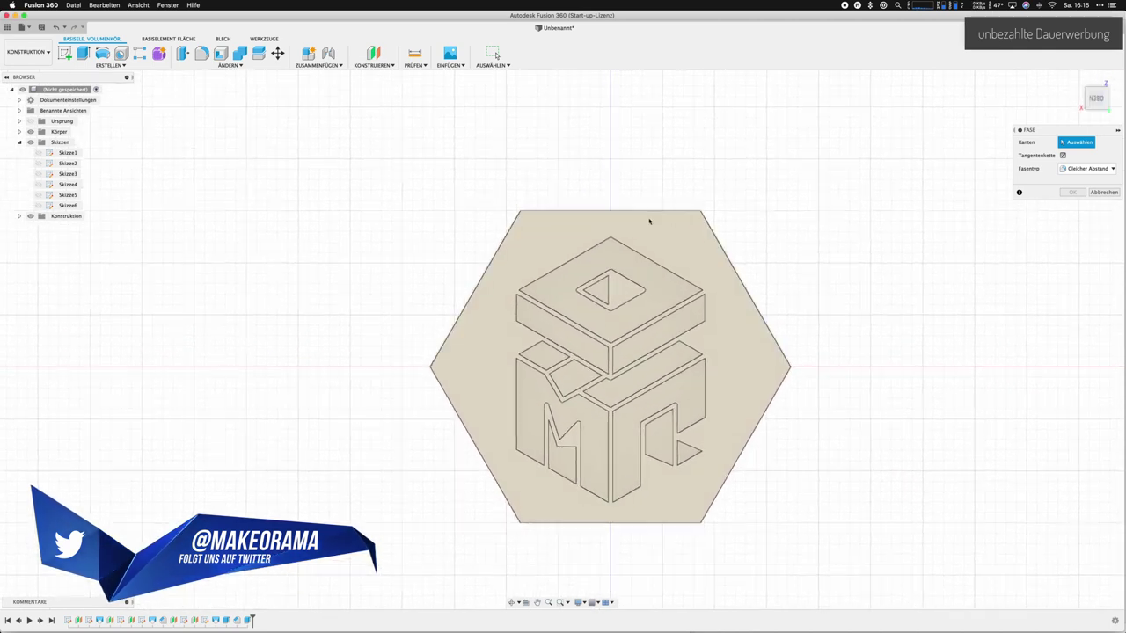
{"action": "left_click", "coordinate": [621, 212]}
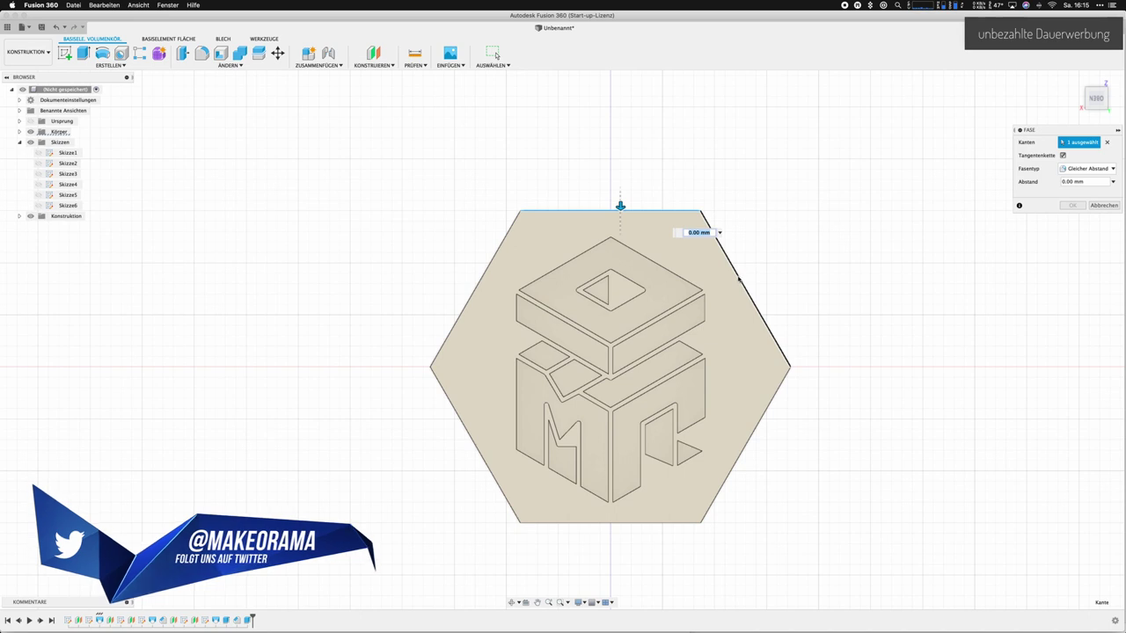
{"action": "left_click", "coordinate": [738, 280]}
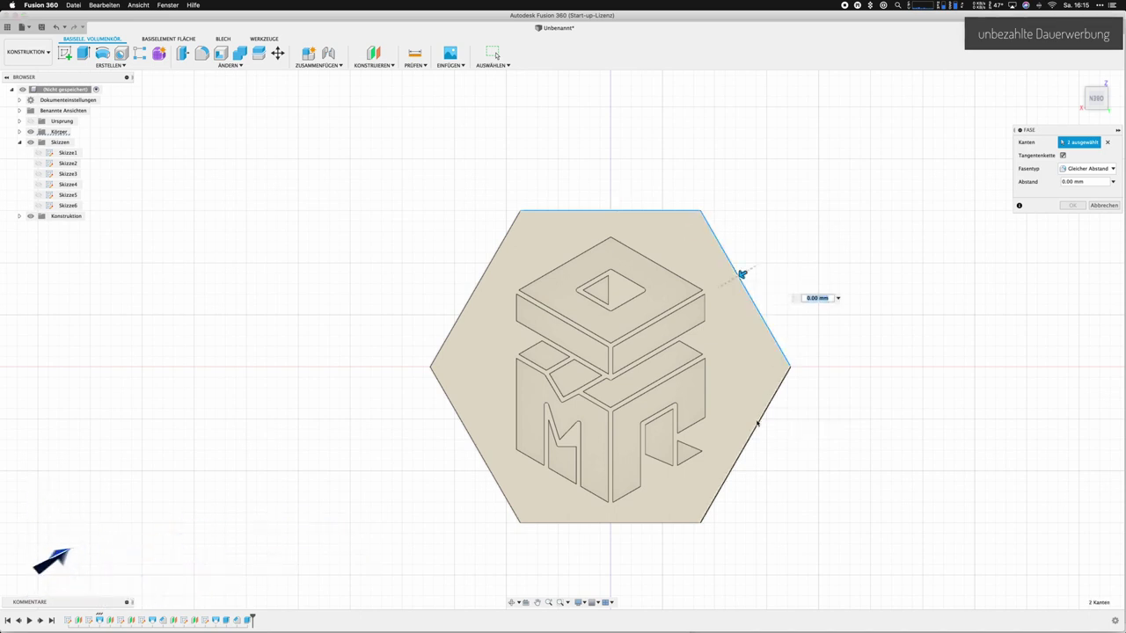
{"action": "left_click", "coordinate": [758, 425]}
{"action": "left_click", "coordinate": [620, 523]}
{"action": "left_click", "coordinate": [507, 504]}
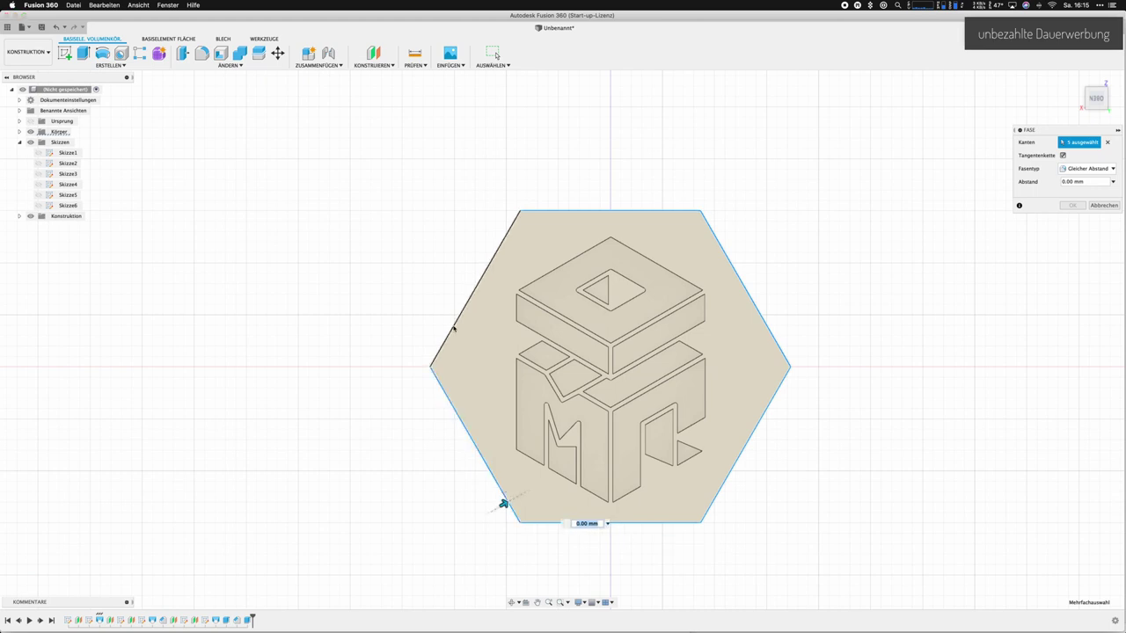
{"action": "left_click", "coordinate": [455, 329]}
{"action": "type", "text": "3"}
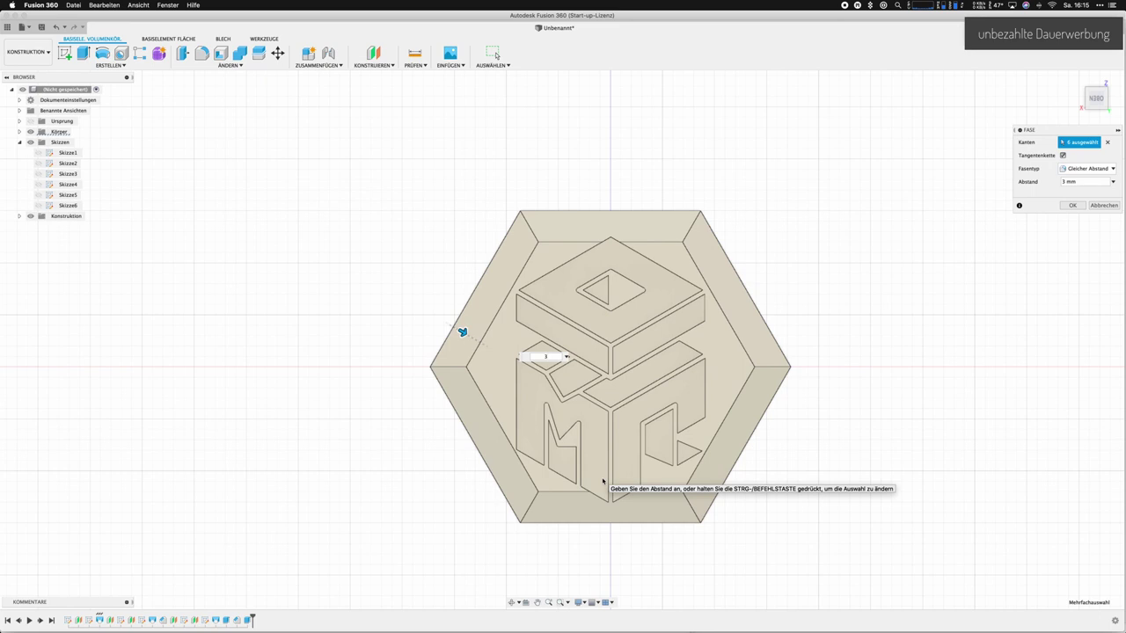
{"action": "type", "text": "2"}
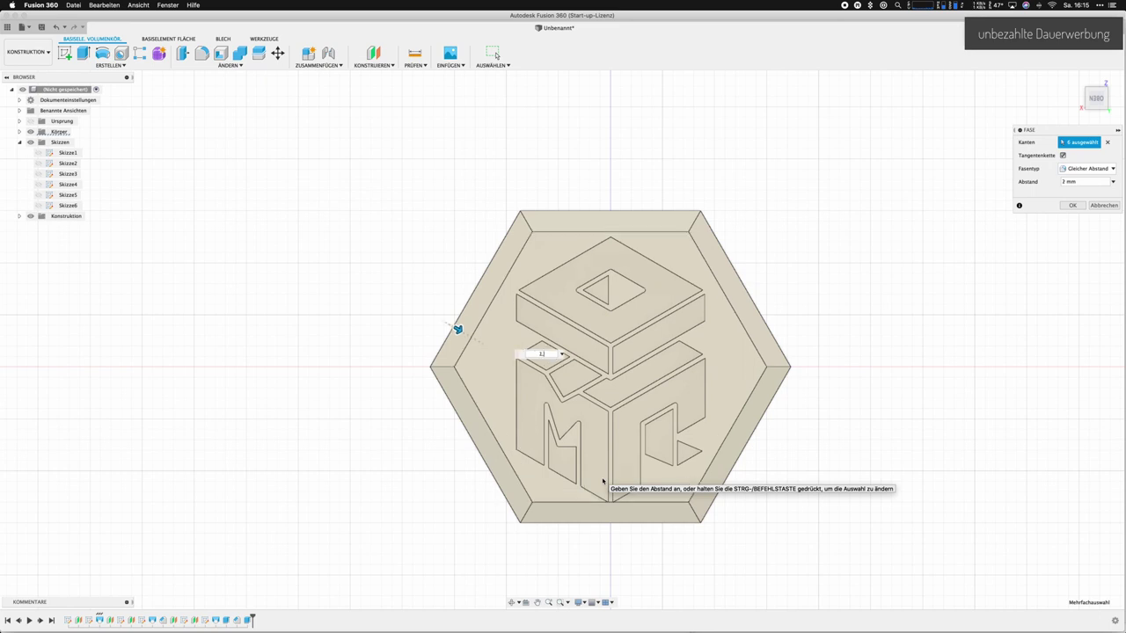
{"action": "key", "text": "Return"}
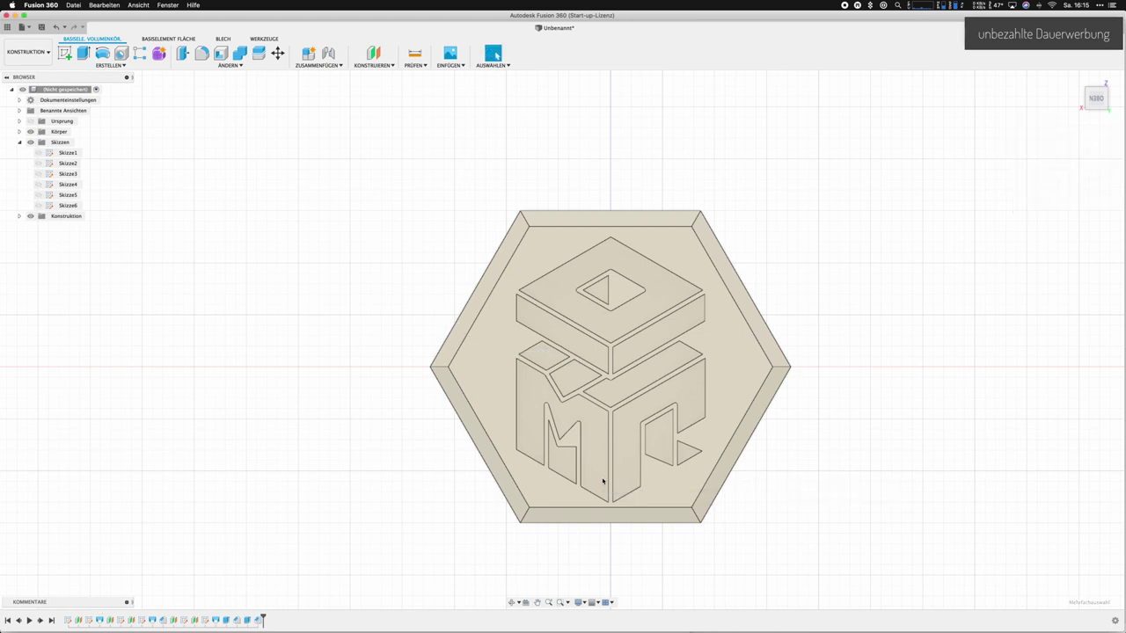
{"action": "mouse_move", "coordinate": [562, 339]}
{"action": "middle_mouse_down", "text": "shift"}
{"action": "mouse_move", "coordinate": [1008, 95]}
{"action": "mouse_move", "coordinate": [1083, 94]}
{"action": "middle_mouse_up", "text": "shift"}
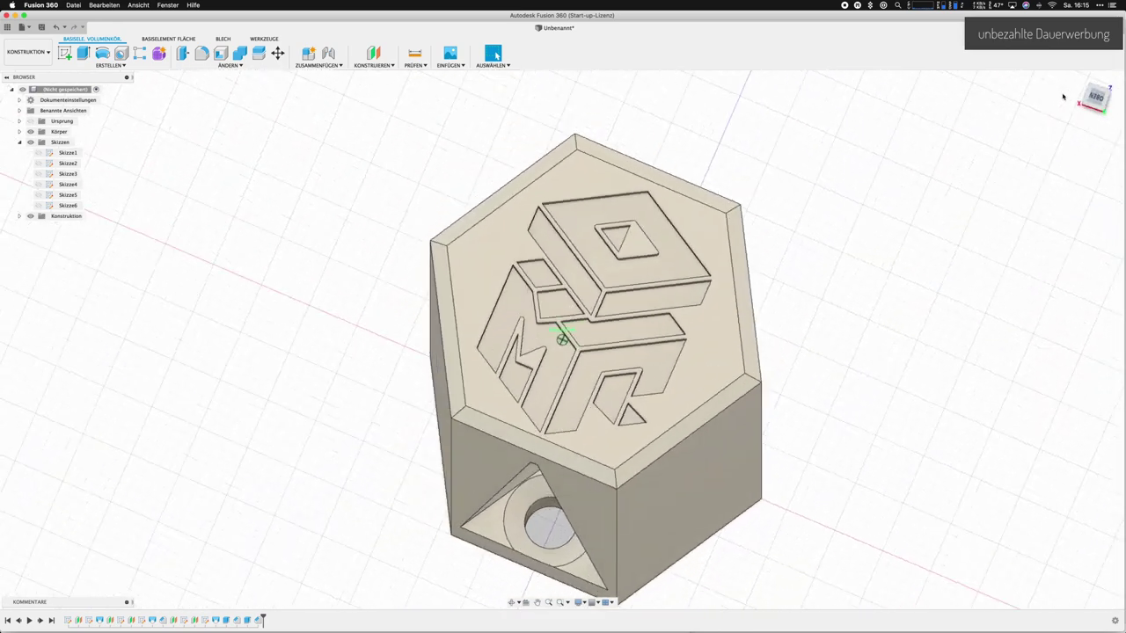
{"action": "scroll", "coordinate": [928, 215], "scroll_direction": "down", "scroll_amount": 3}
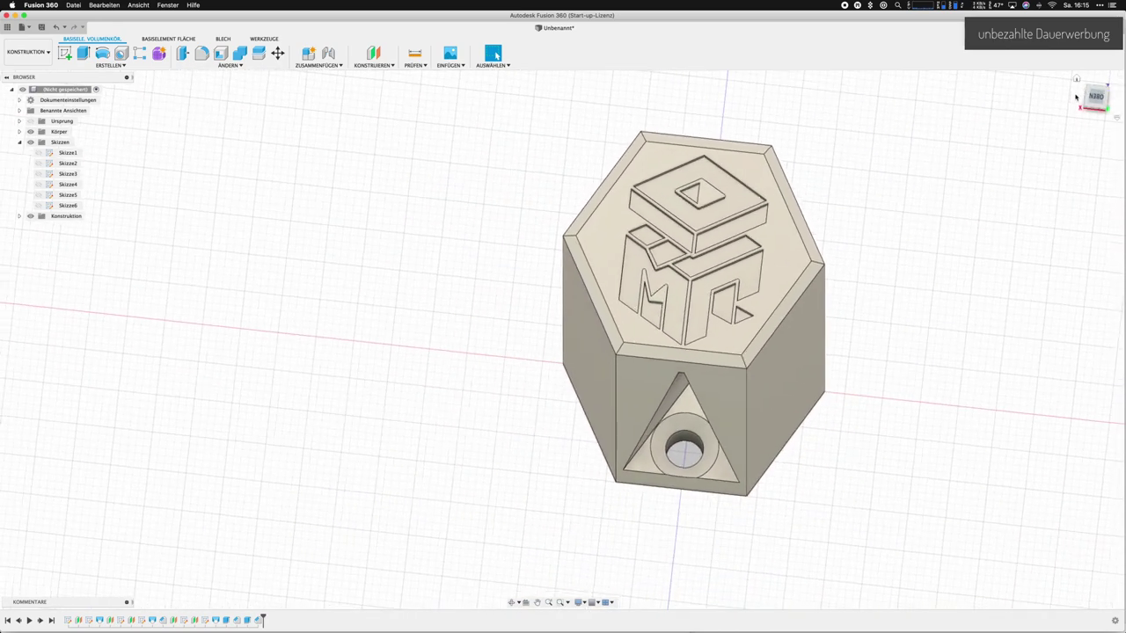
{"action": "middle_click_drag", "start_coordinate": [1096, 98], "coordinate": [562, 340], "text": "shift"}
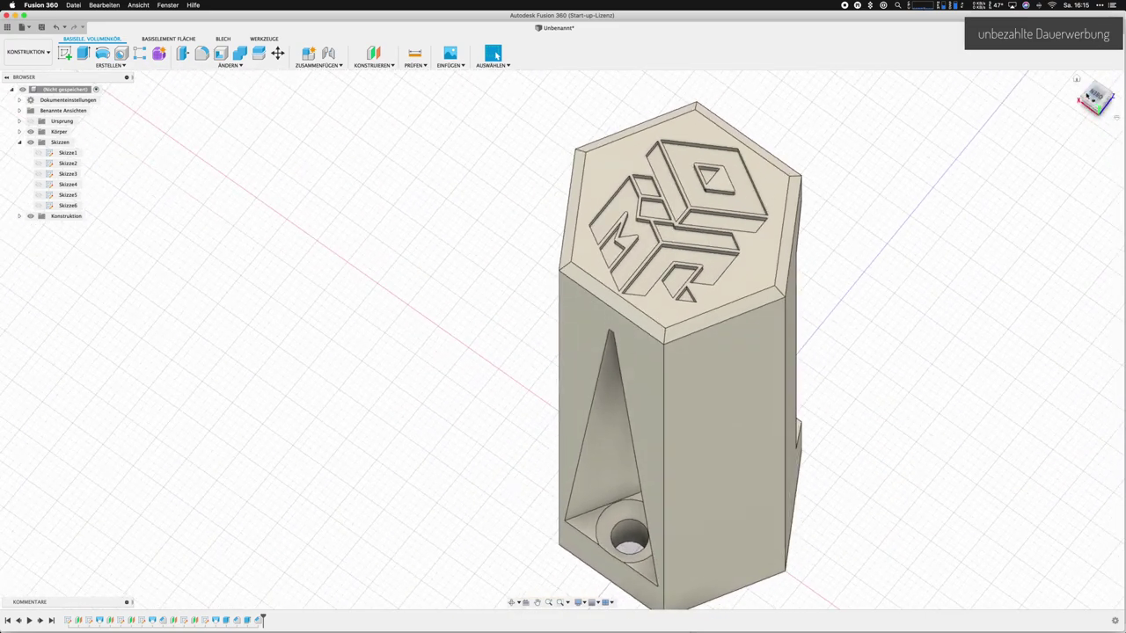
{"action": "left_click", "coordinate": [1096, 104]}
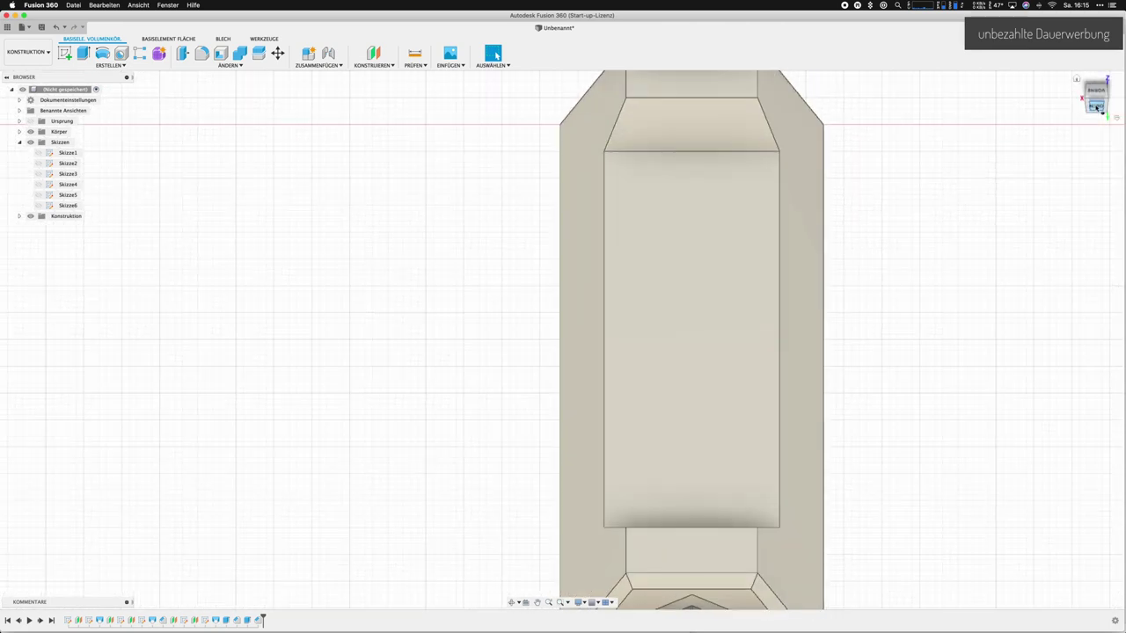
{"action": "left_click", "coordinate": [1114, 92]}
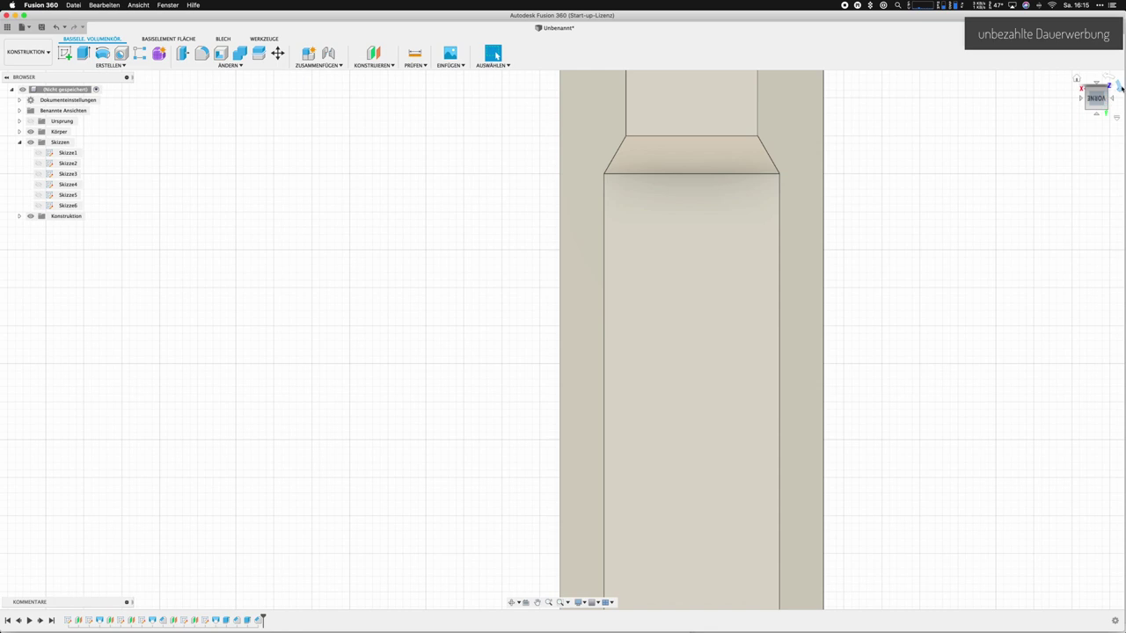
{"action": "left_click", "coordinate": [1120, 87]}
{"action": "scroll", "coordinate": [505, 364], "scroll_direction": "down", "scroll_amount": 2}
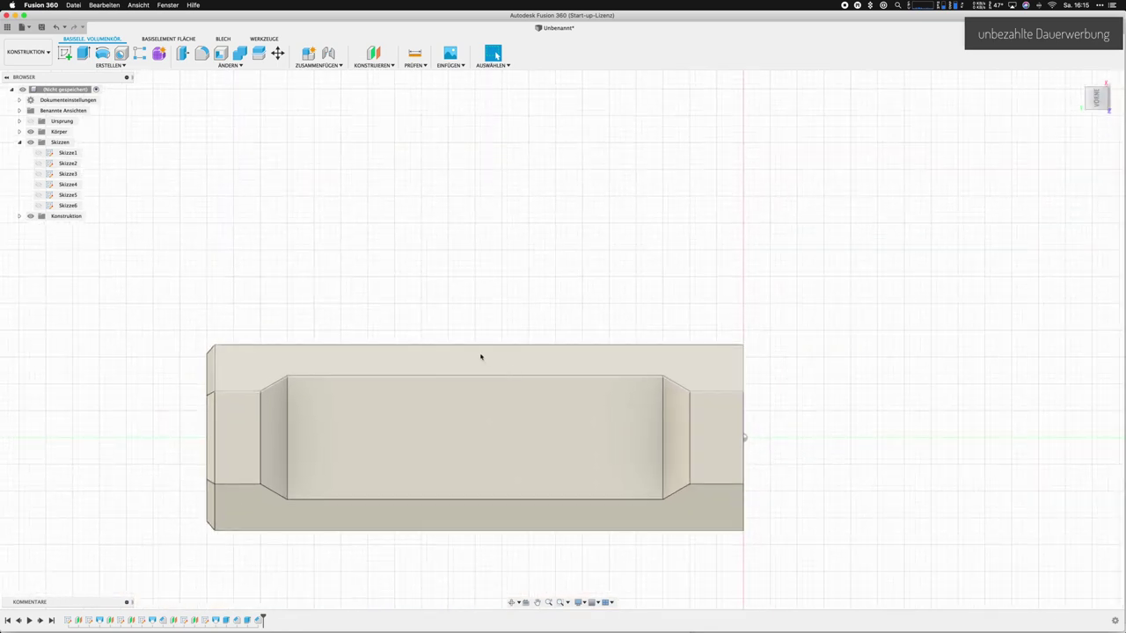